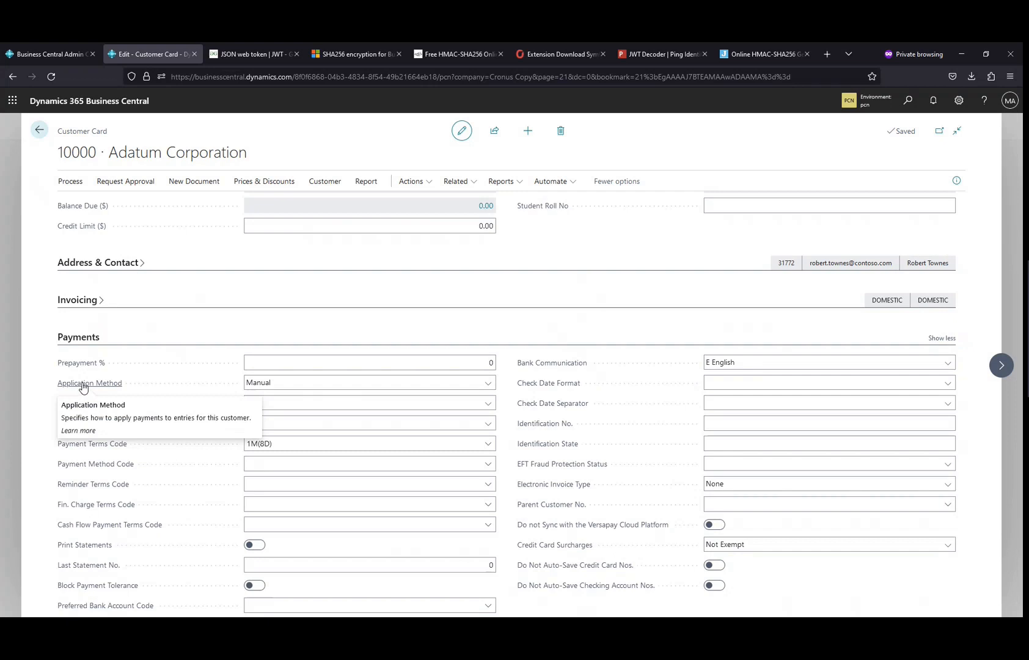
Step: Review the Application Method options on Adatum Corporation's customer card and close the card
left_click(362, 383)
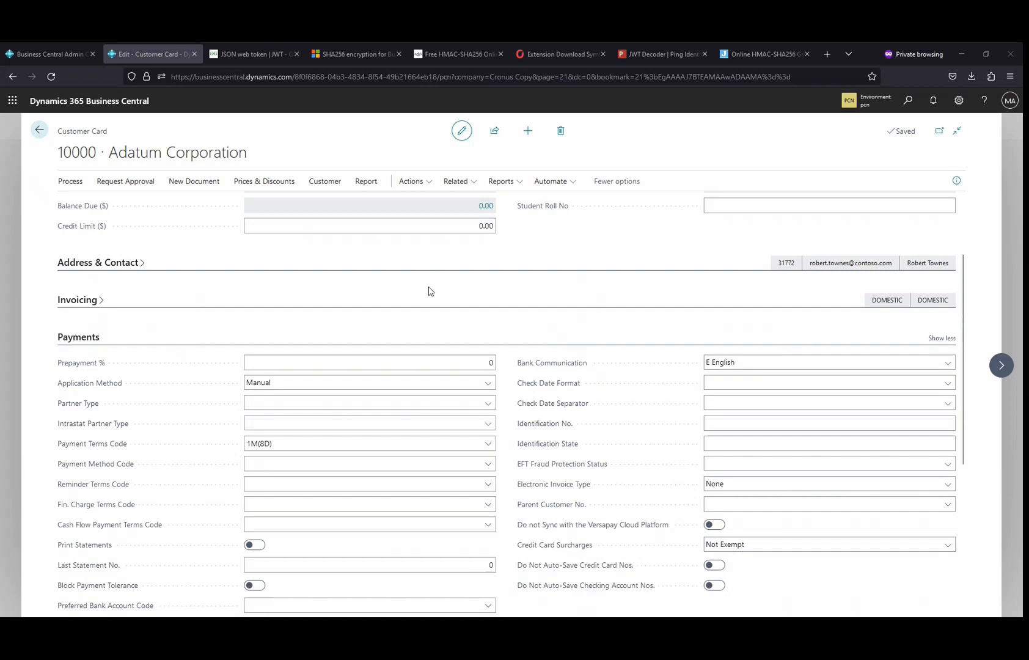
left_click(300, 384)
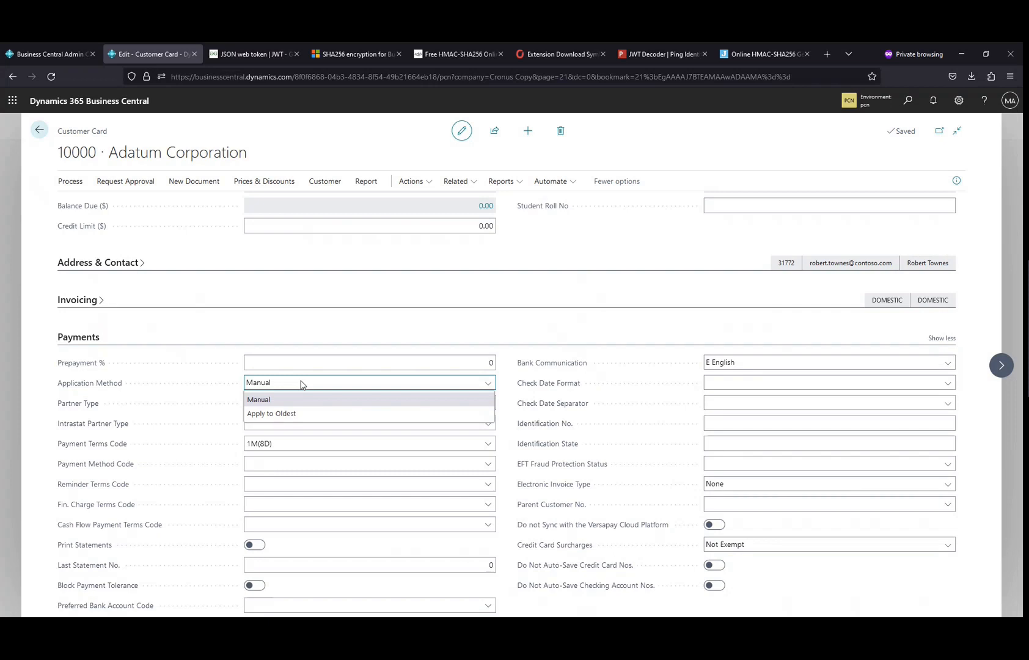
left_click(224, 387)
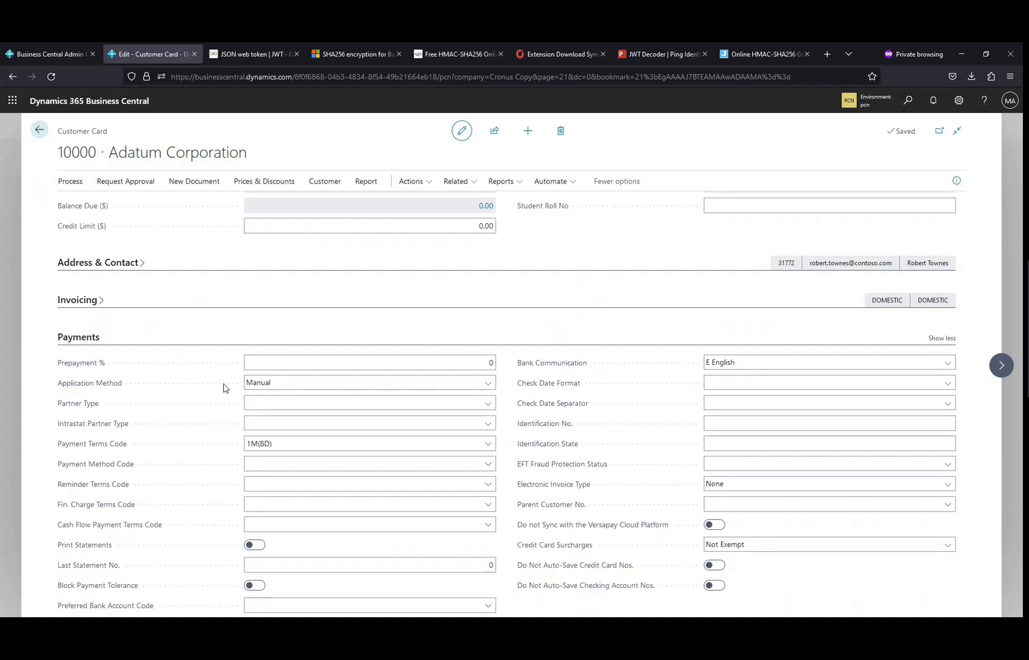
key("Escape")
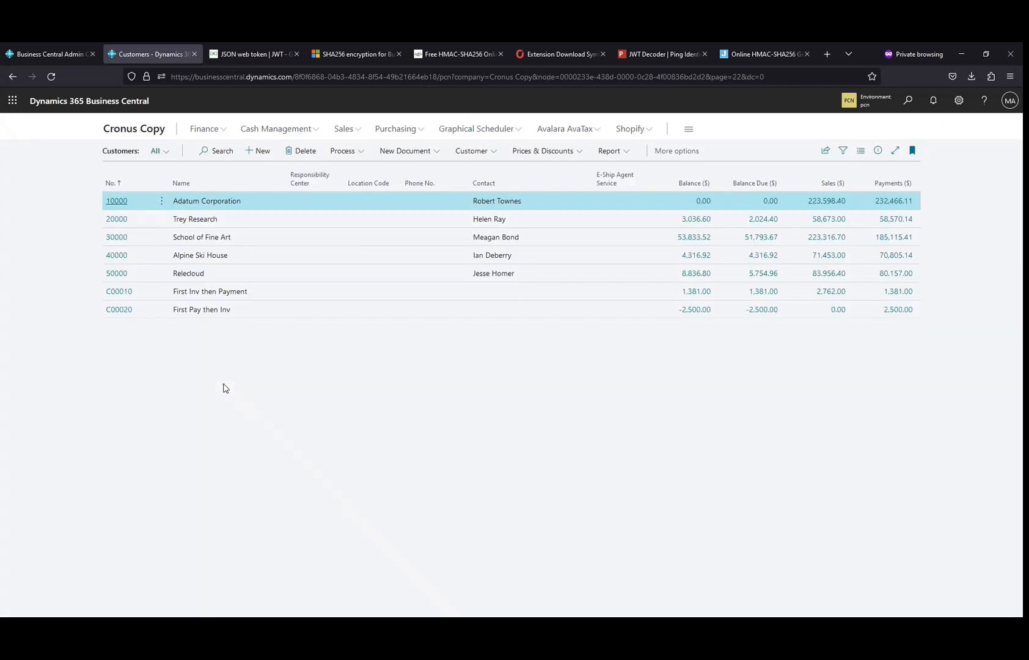
Step: Open customer C00010's card and view the customer ledger entries behind its balance
left_click(203, 296)
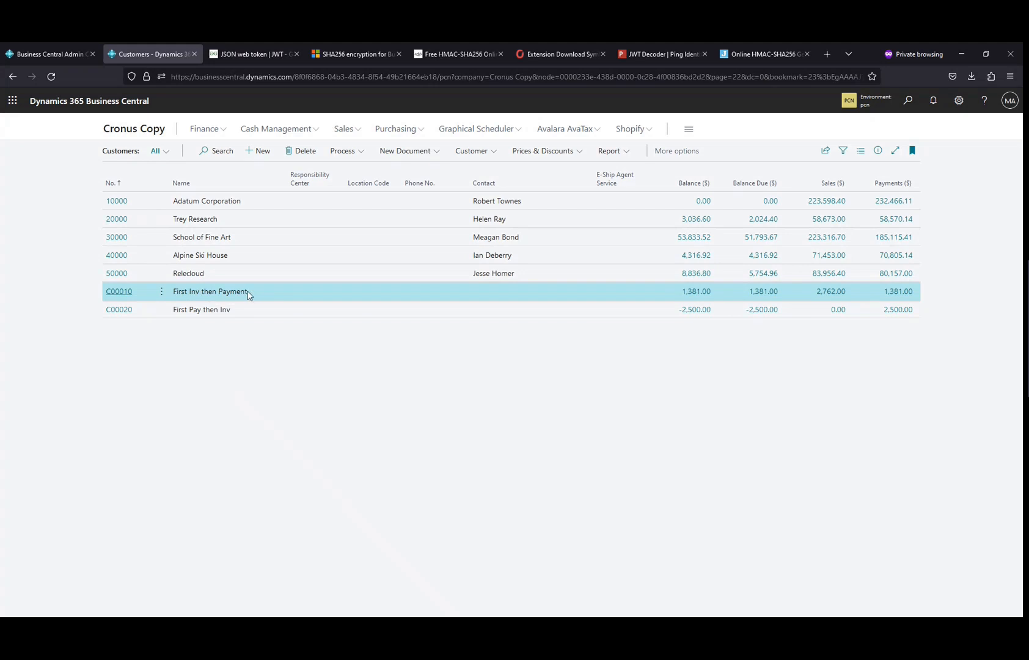
left_click(203, 308)
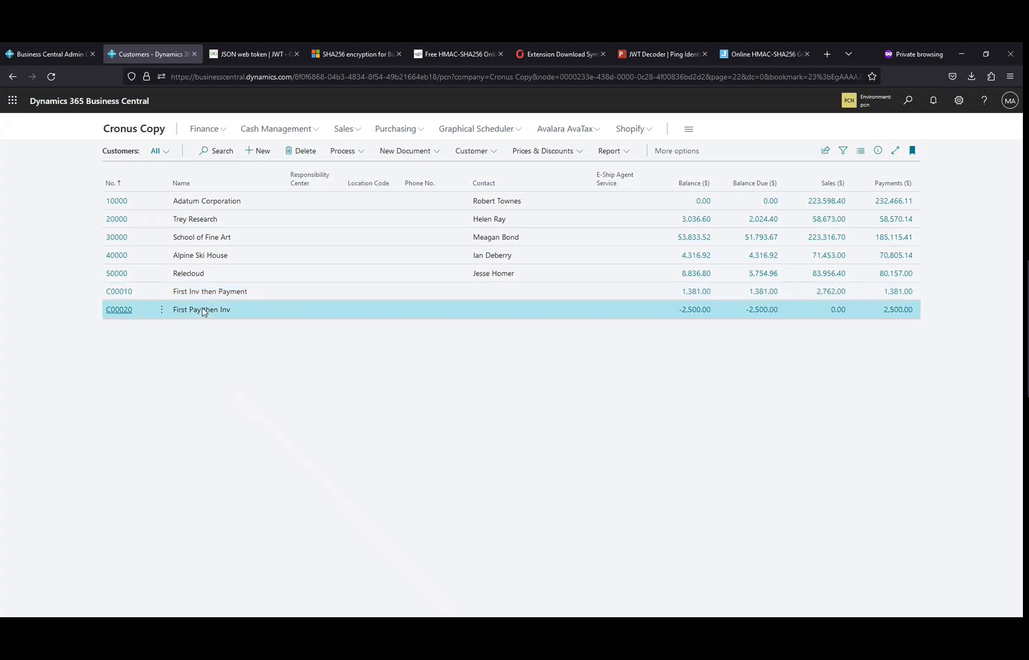
left_click(246, 296)
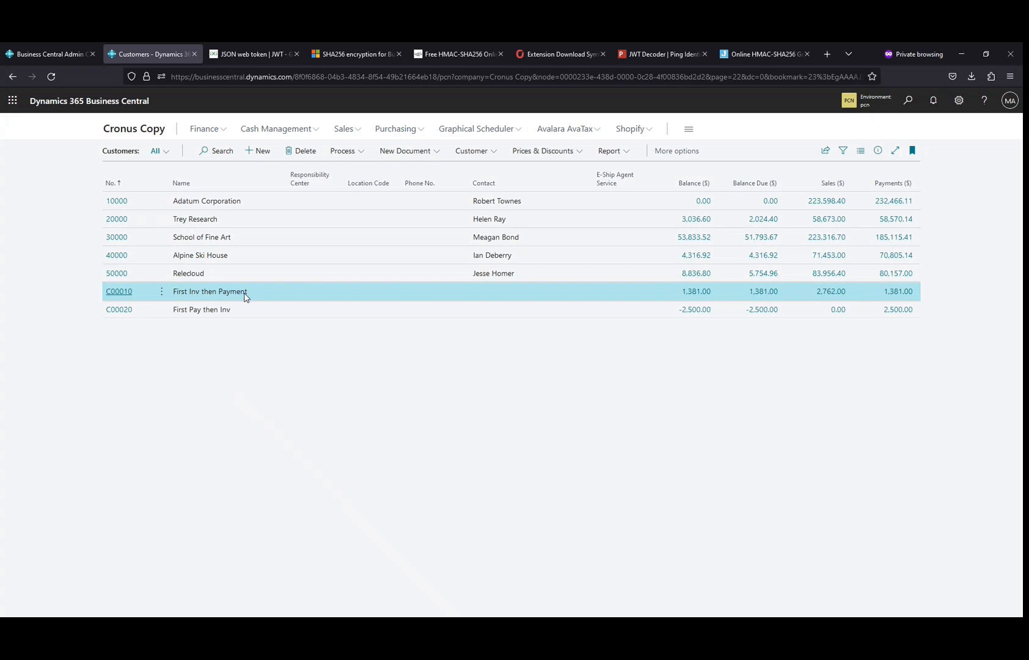
left_click(119, 292)
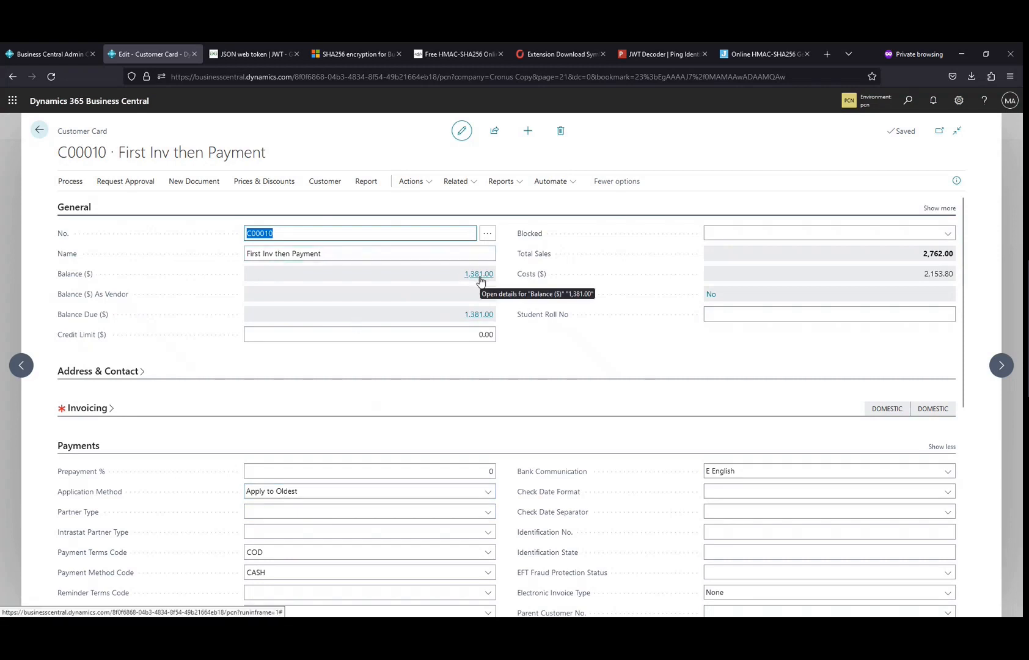
left_click(379, 283)
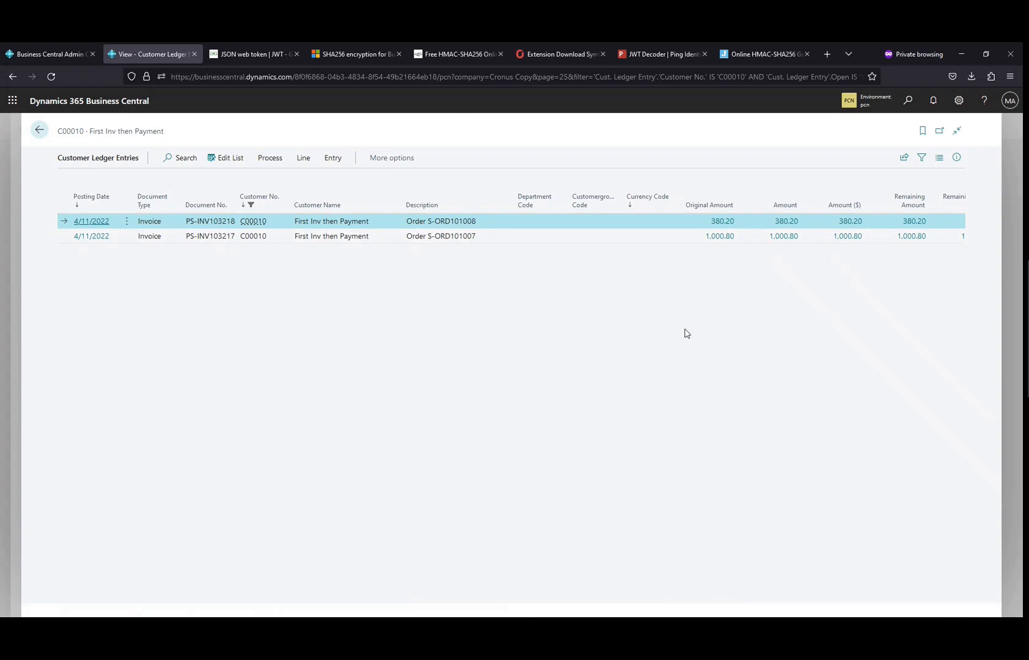
Step: Move to customer C00020's card, view the ledger entries behind its balance, and return to the customer list
key("Escape")
left_click(1000, 367)
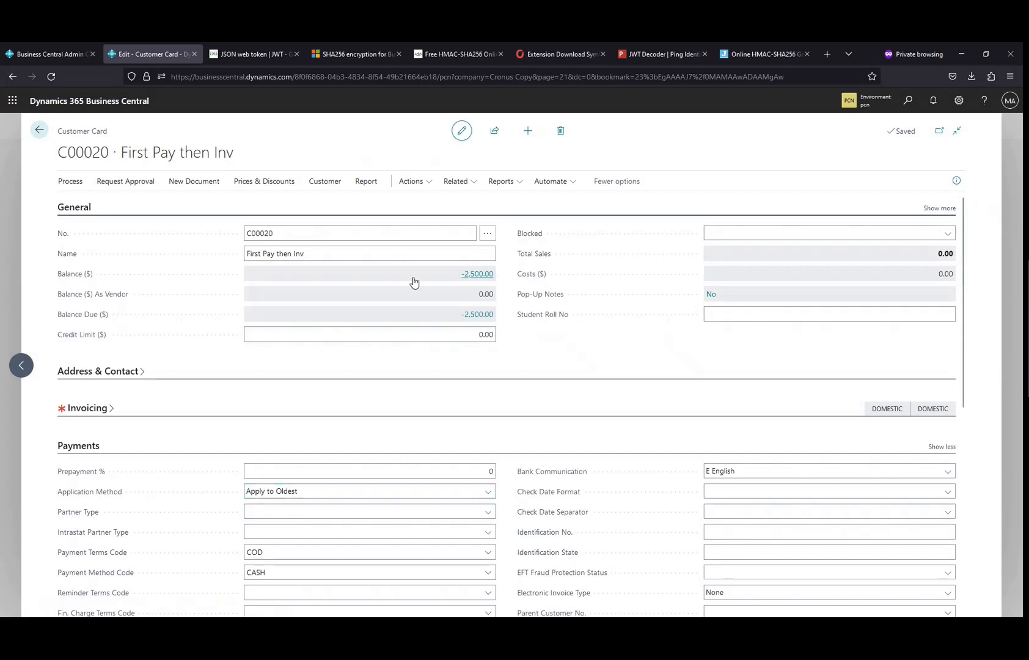
left_click(379, 268)
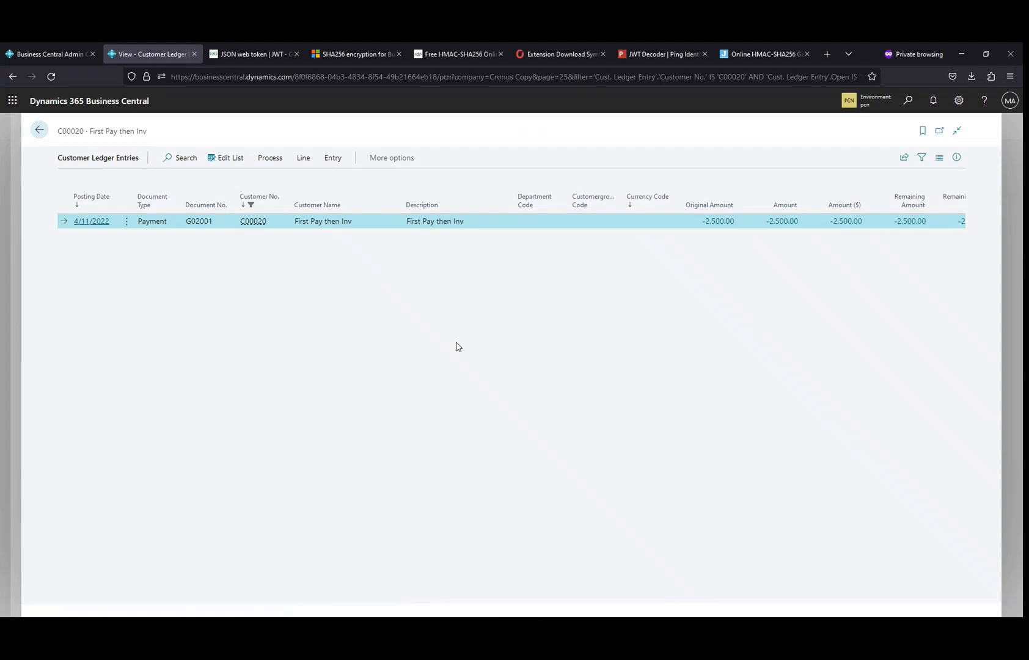
key("Escape")
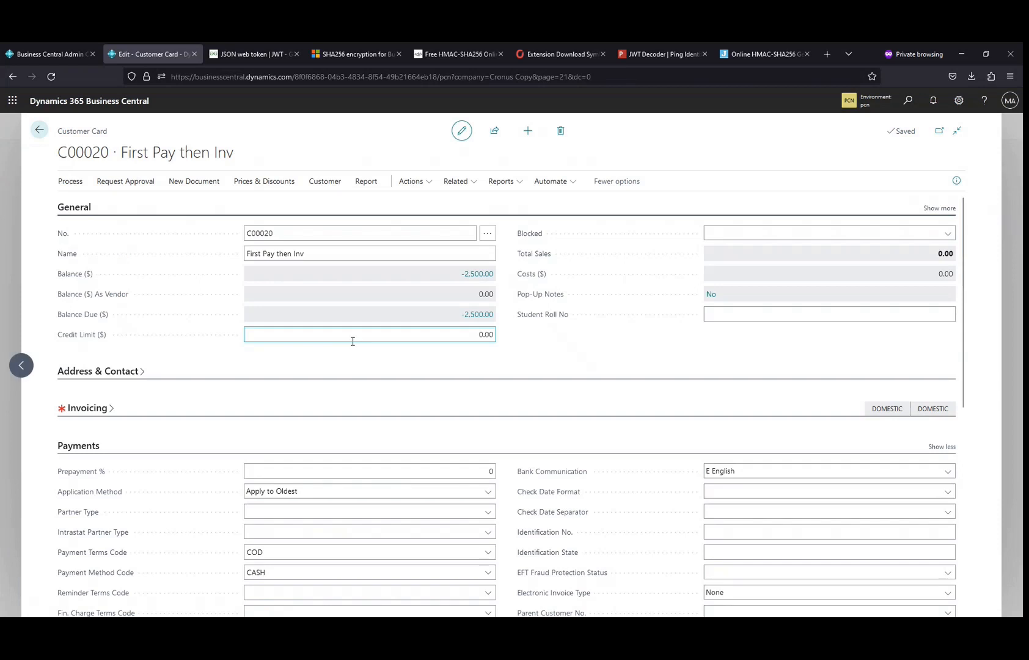
key("Escape")
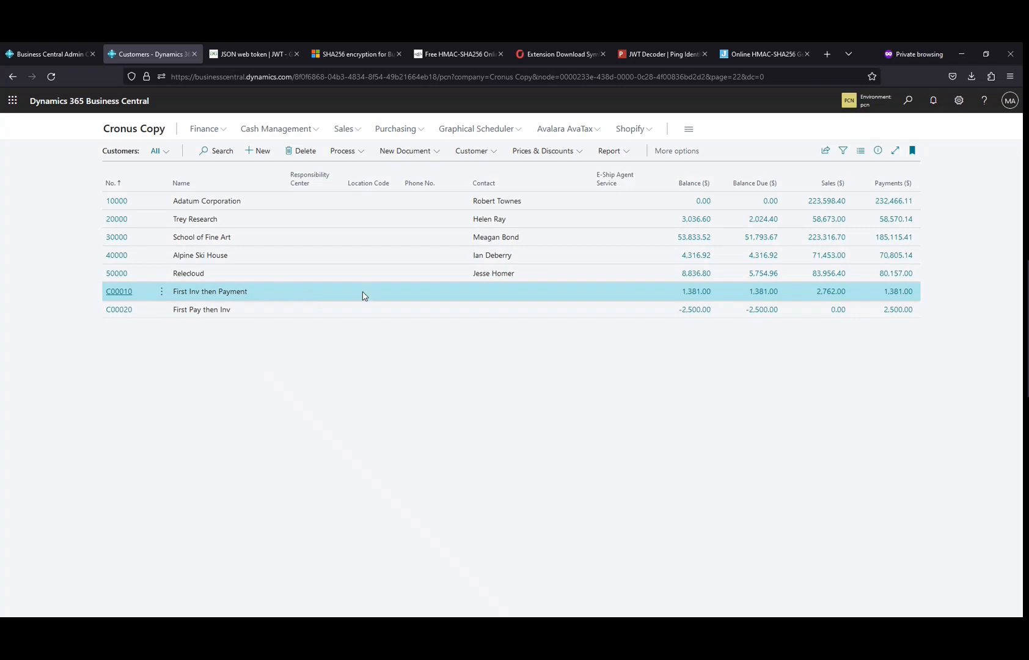
Step: Search for and open the Cash Receipt Journals page
key("Escape")
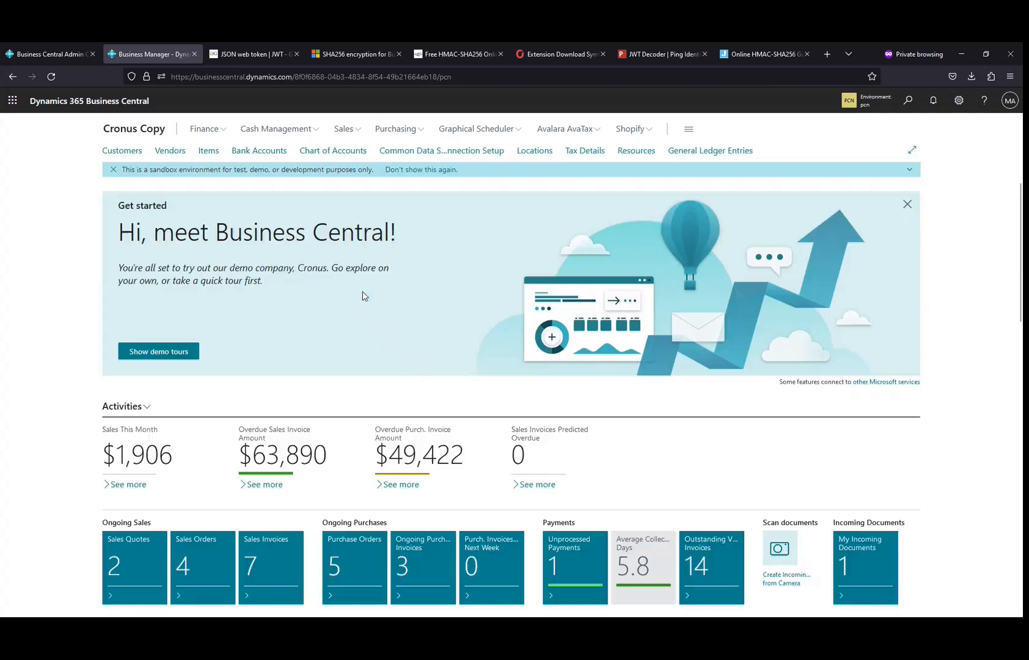
left_click(909, 101)
type("cash re")
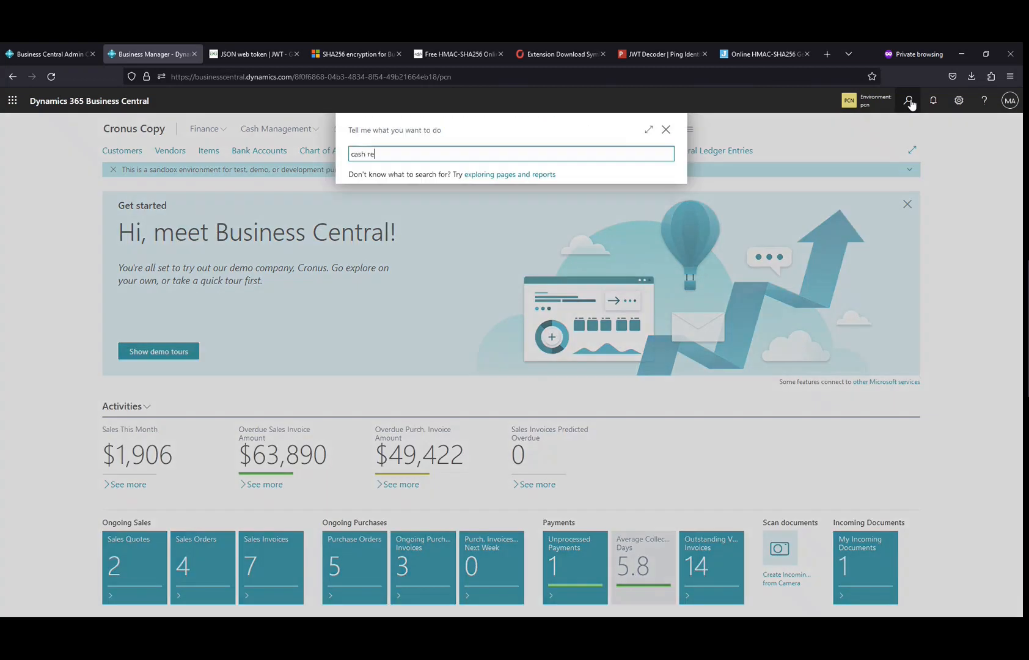
type("c j")
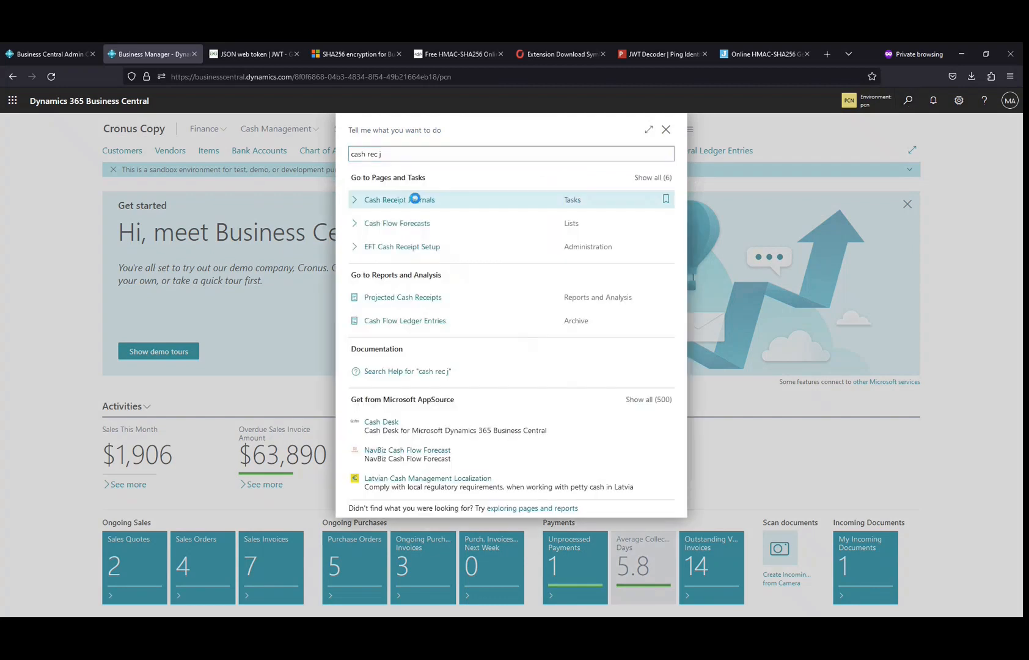
left_click(416, 199)
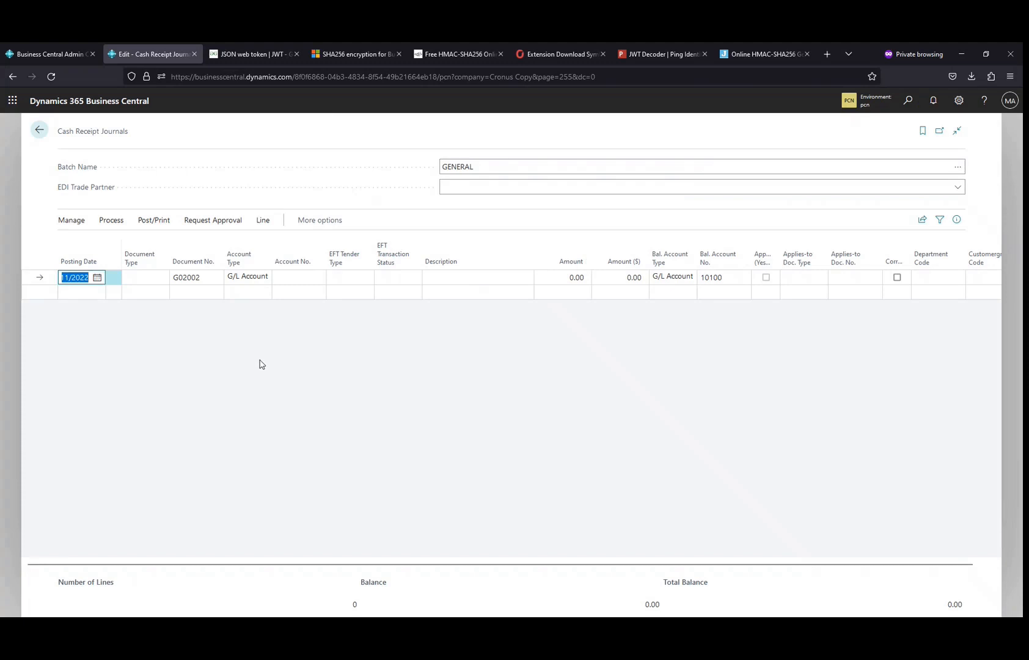
Step: Set the journal line's Document Type to Payment and Account Type to Customer
left_click(153, 279)
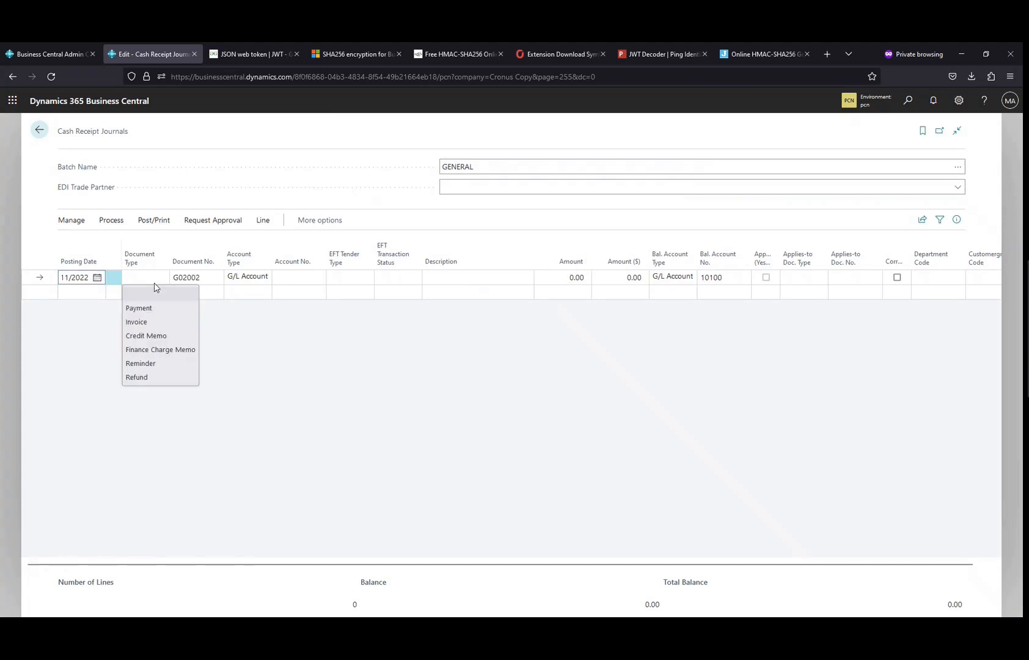
left_click(145, 306)
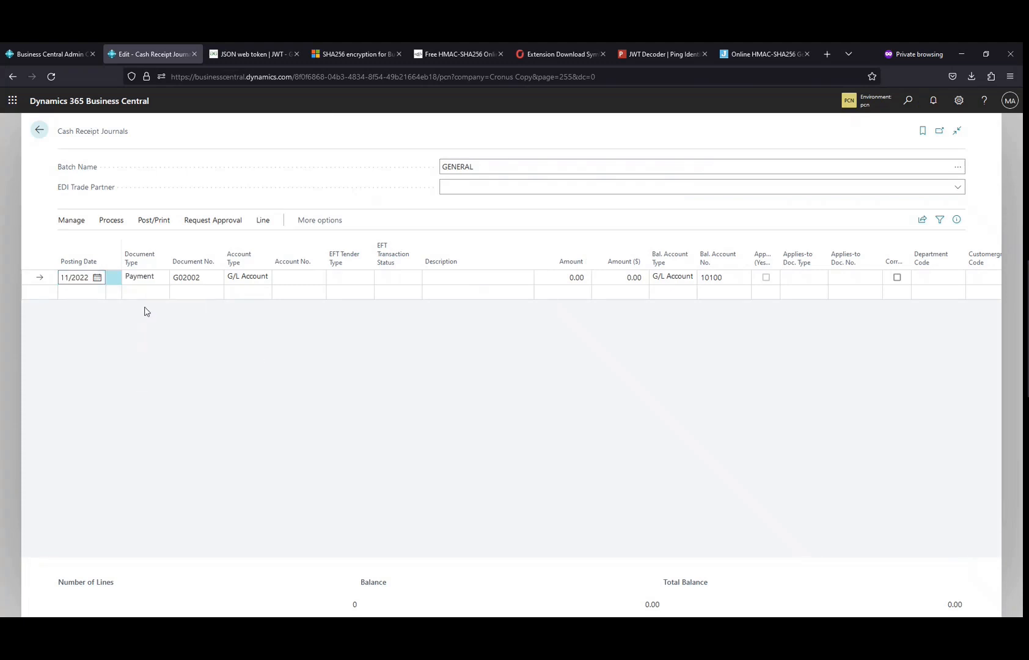
left_click(243, 279)
left_click(242, 308)
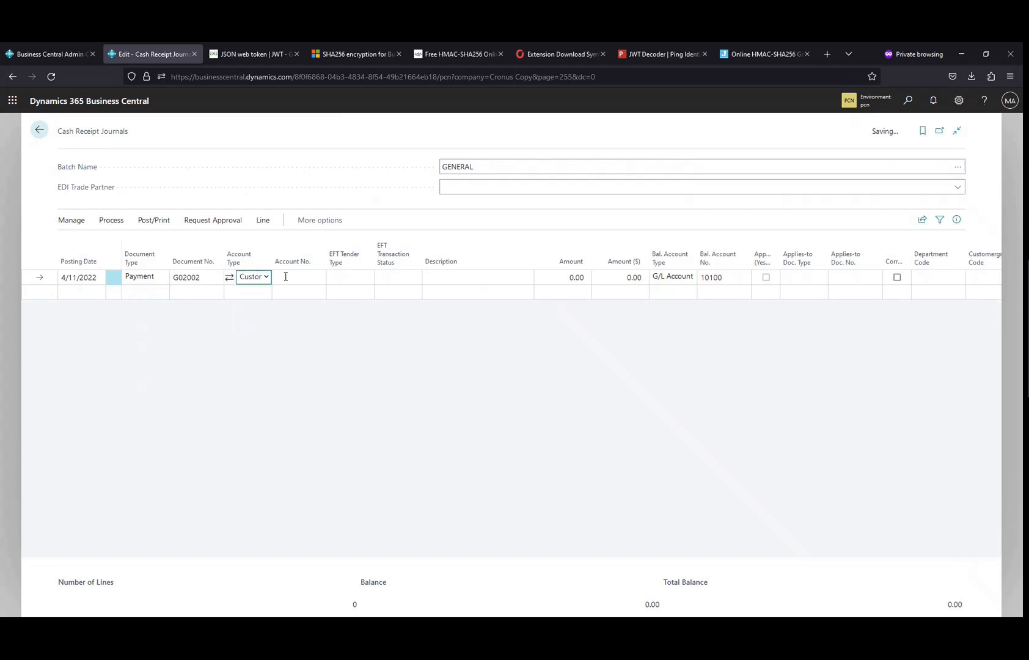
Step: Select customer C00010 as the line's account and enter an amount of -2500
left_click(308, 277)
left_click(317, 279)
scroll(306, 361, "down", 2)
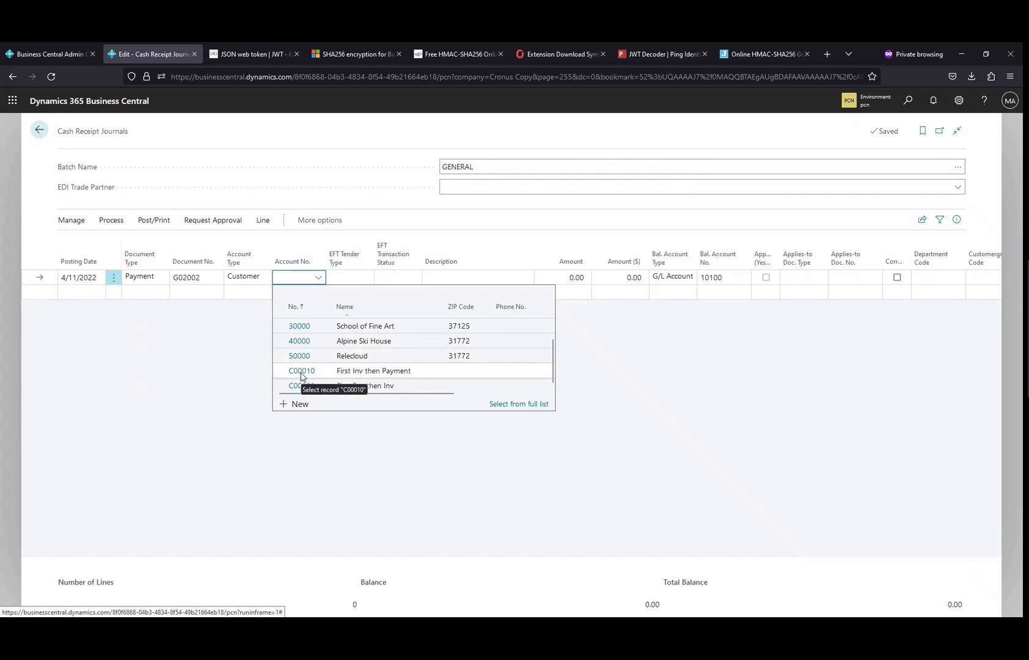
left_click(300, 377)
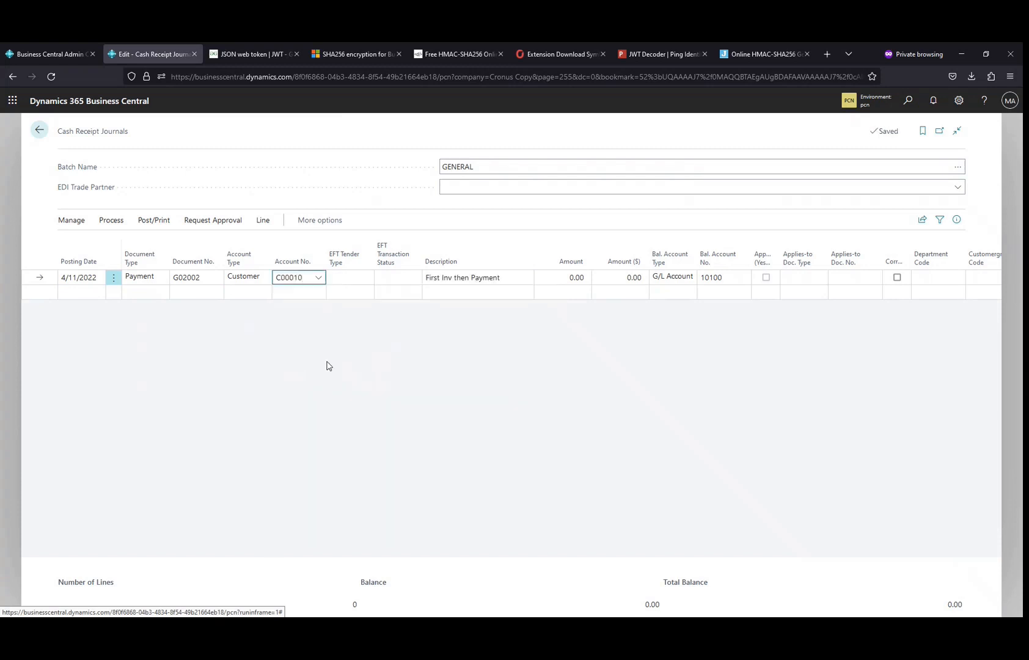
key("Tab")
key("Tab")
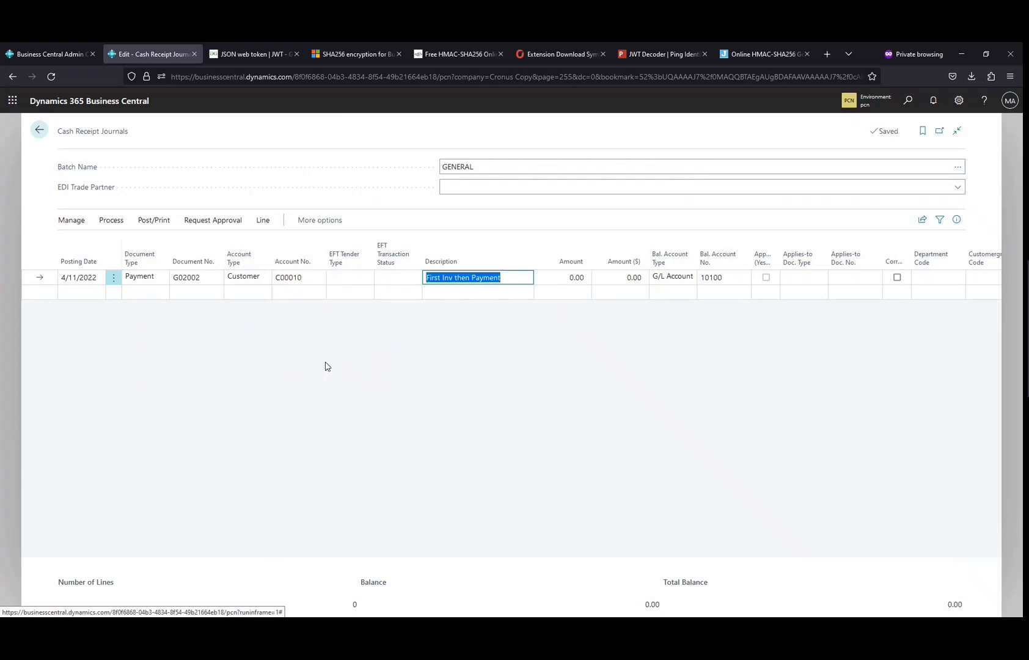
key("Tab")
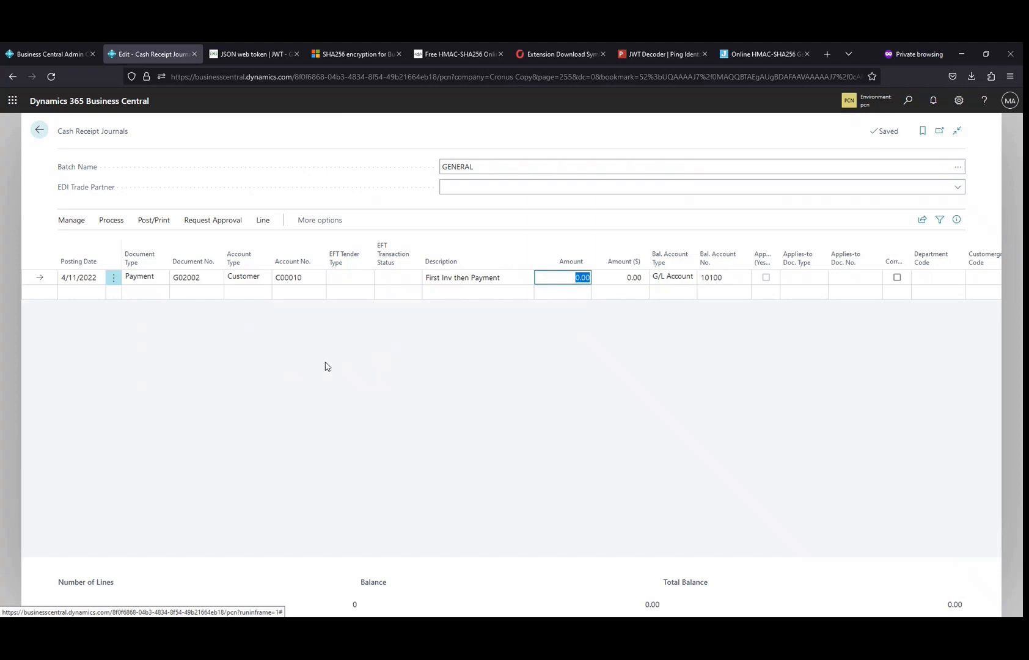
type("-2500")
key("Tab")
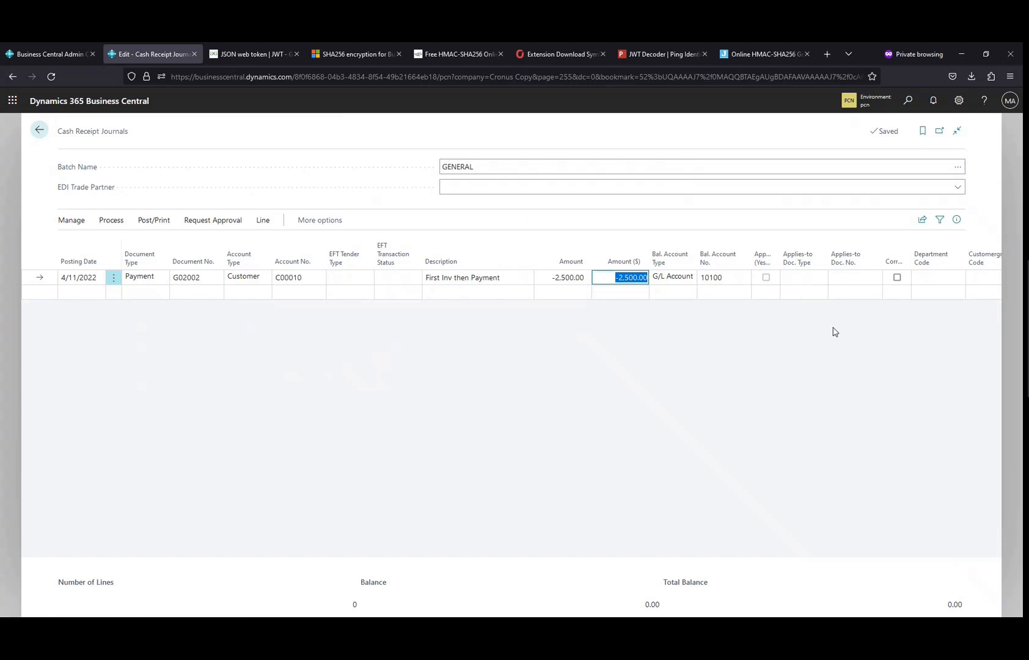
Step: Post the cash receipt journal line, confirm posting, and close the journal
left_click(153, 221)
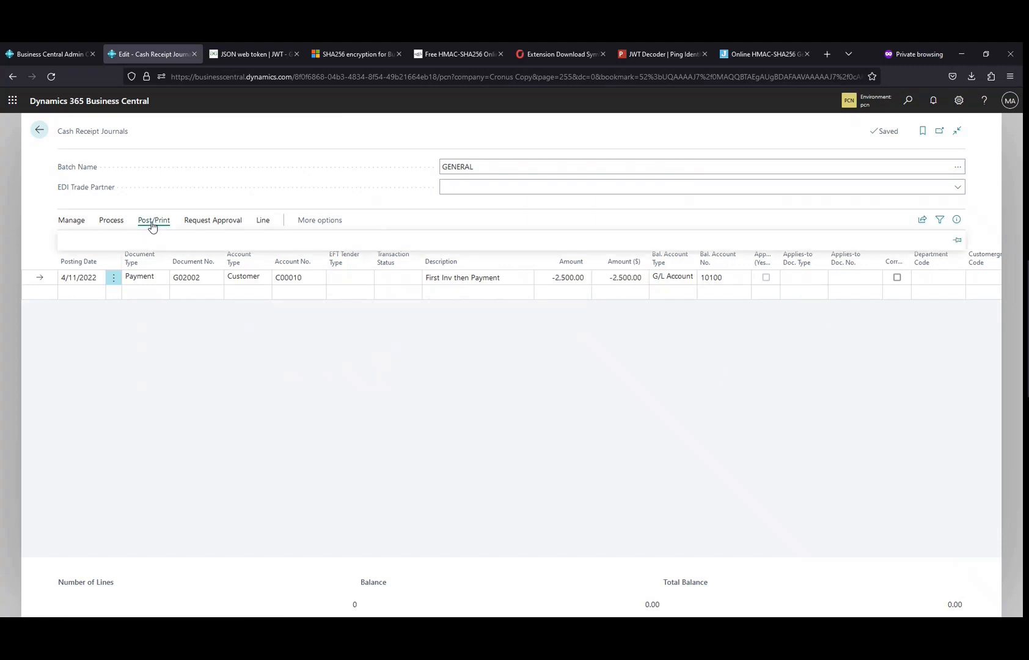
left_click(78, 243)
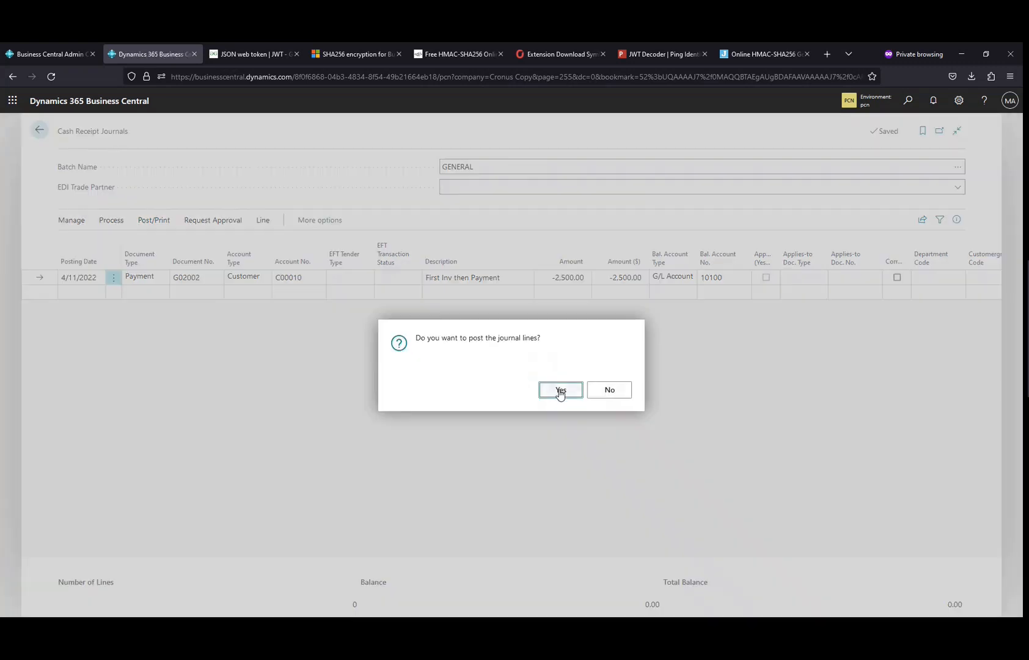
left_click(559, 392)
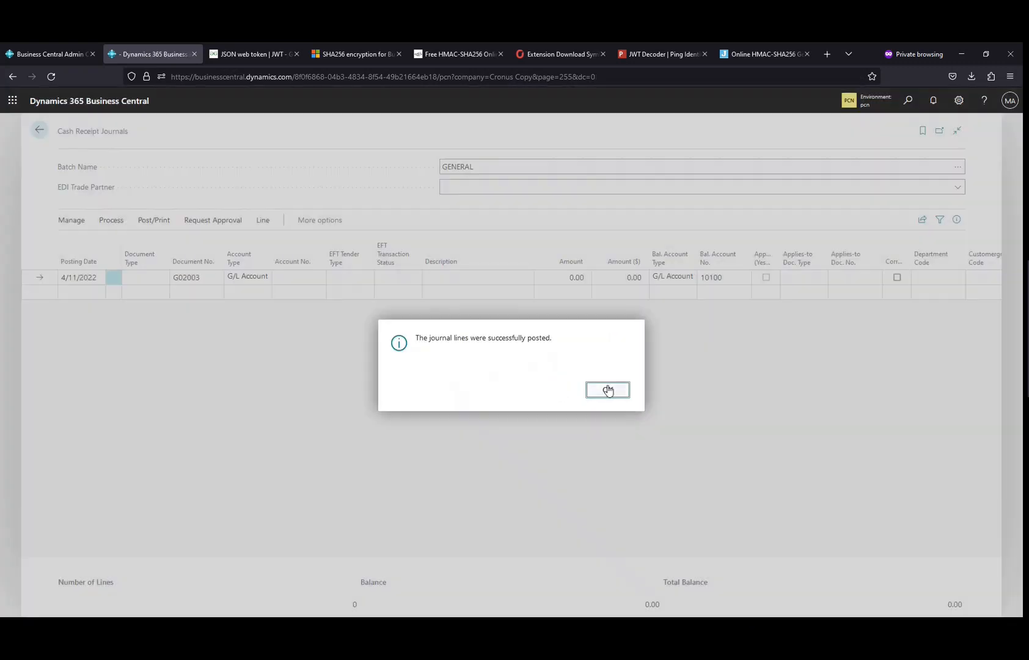
left_click(609, 390)
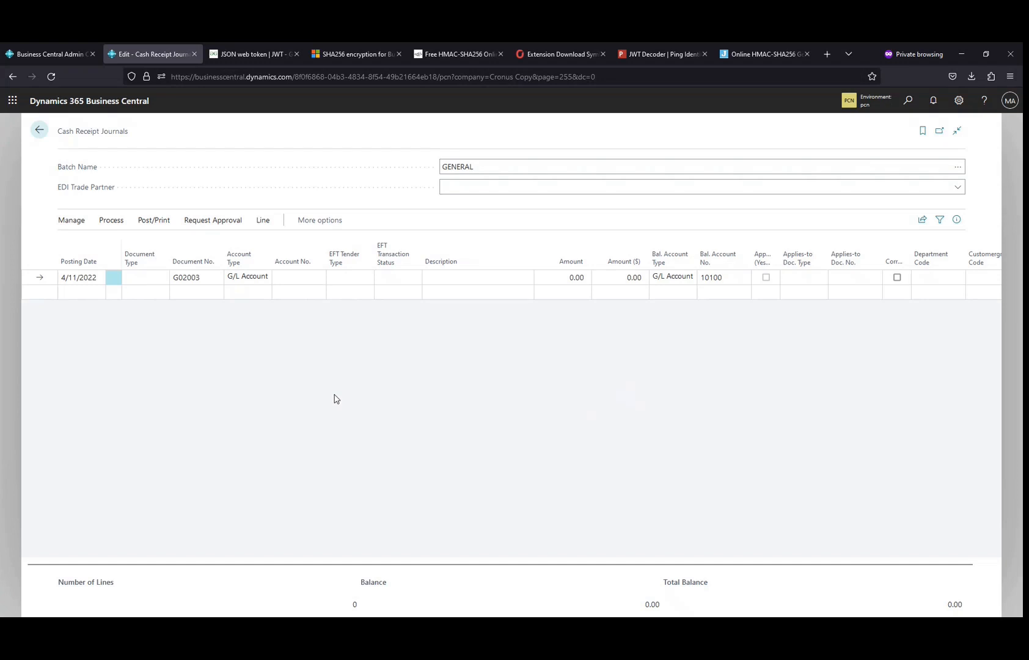
key("Escape")
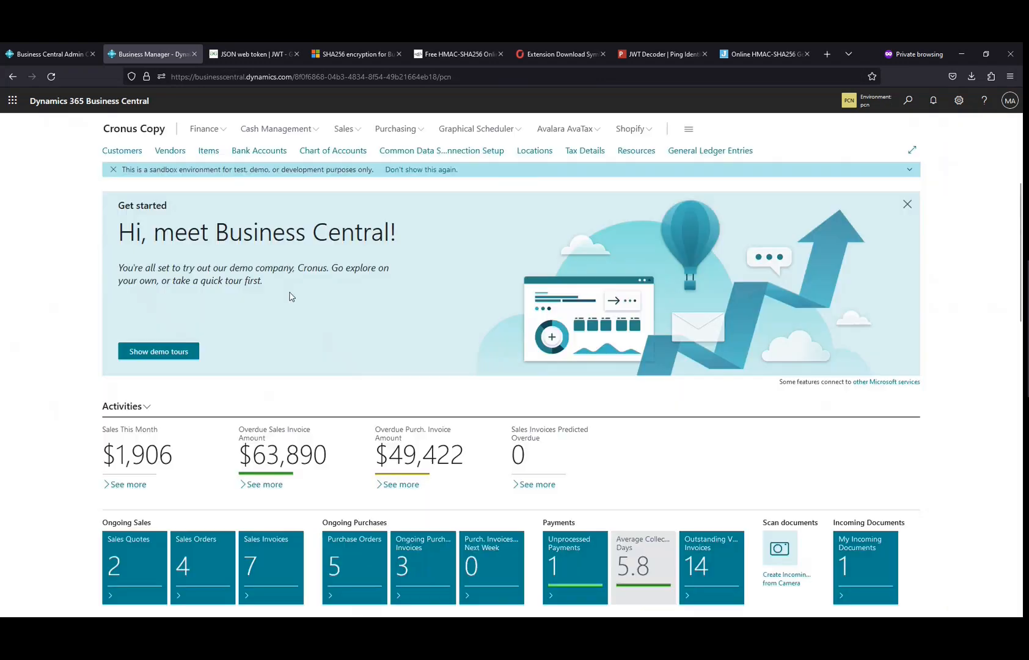
Step: Reopen customer C00010's balance ledger entries and view the applied entries of the new payment
left_click(131, 152)
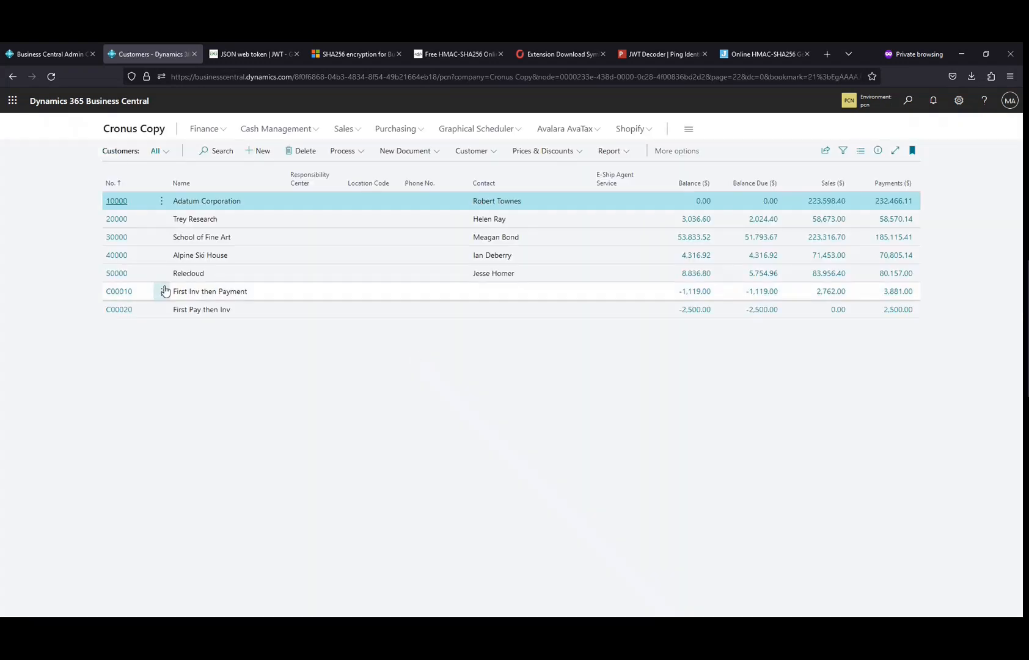
left_click(124, 292)
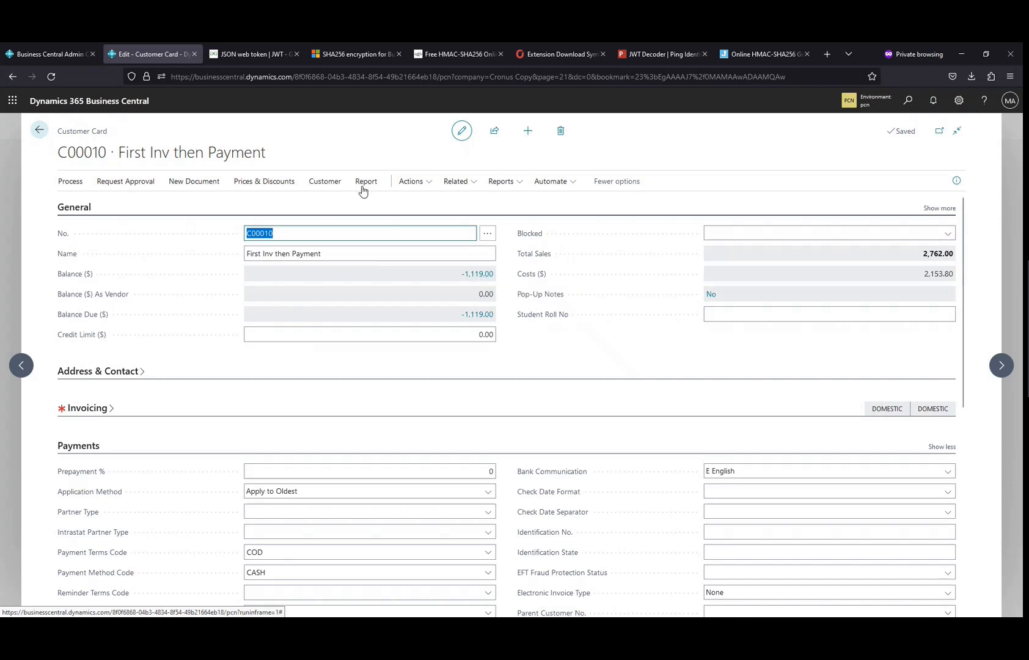
left_click(475, 279)
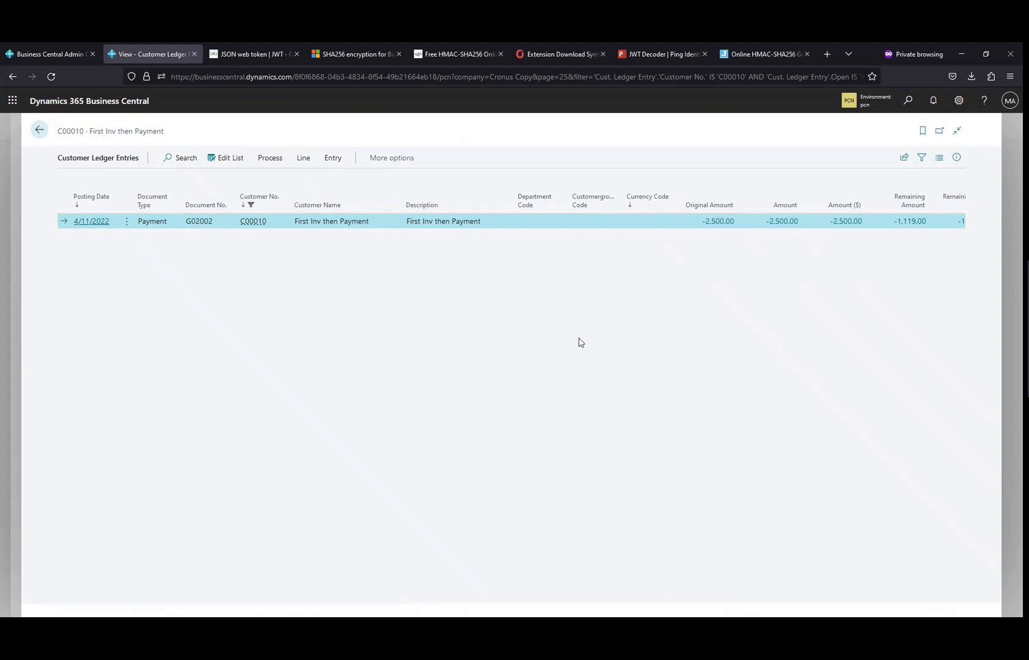
left_click(955, 159)
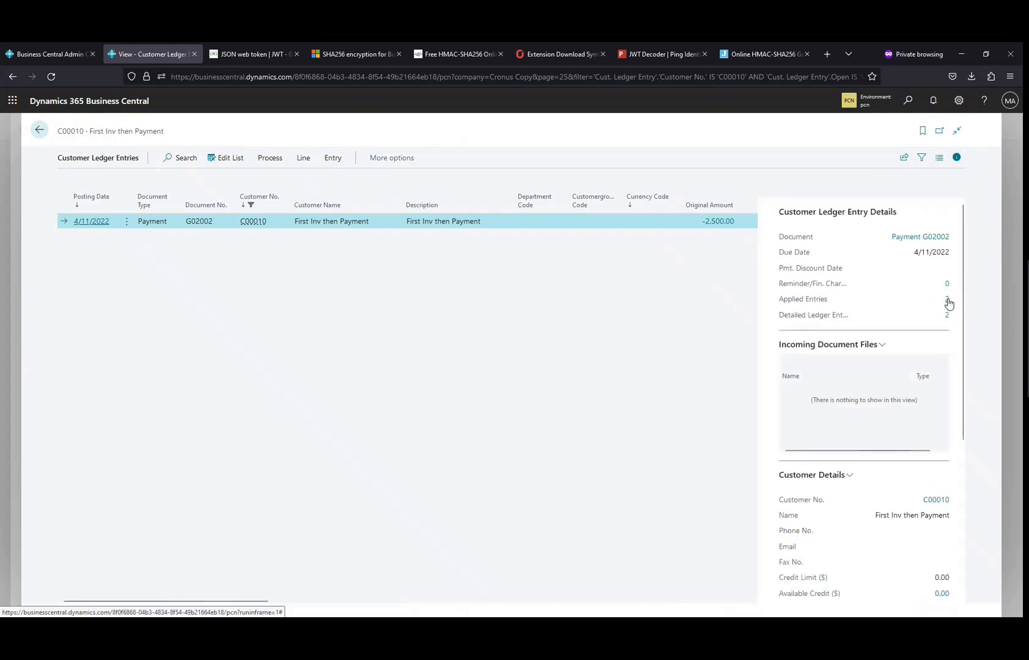
left_click(947, 300)
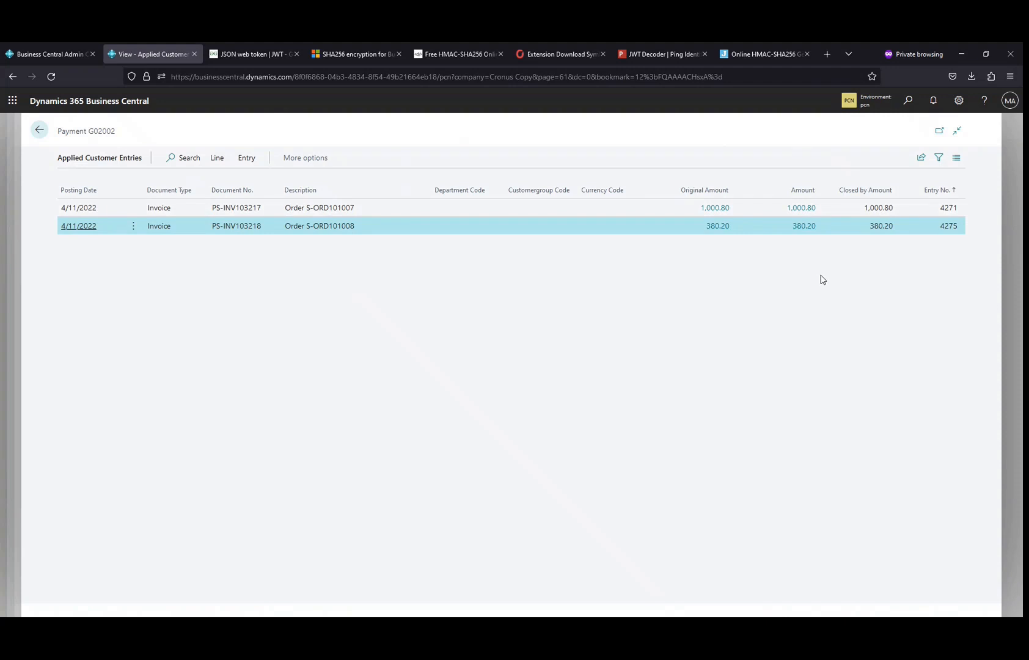
Step: Return to the customer list and create a new sales order for customer C00020, First Pay then Inv
key("Escape")
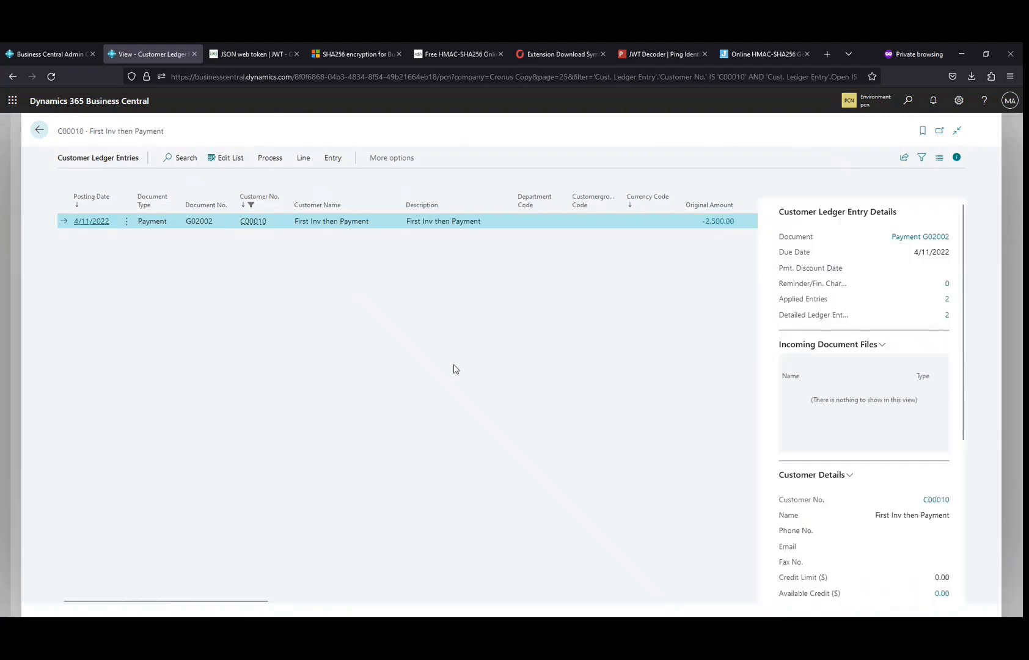
key("Escape")
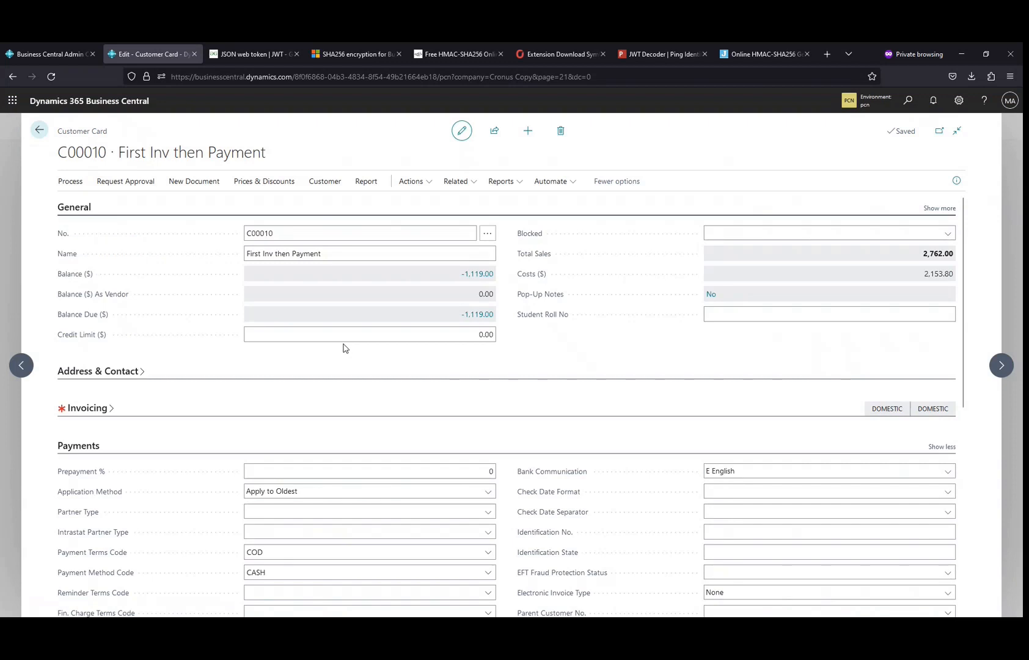
key("Escape")
left_click(208, 310)
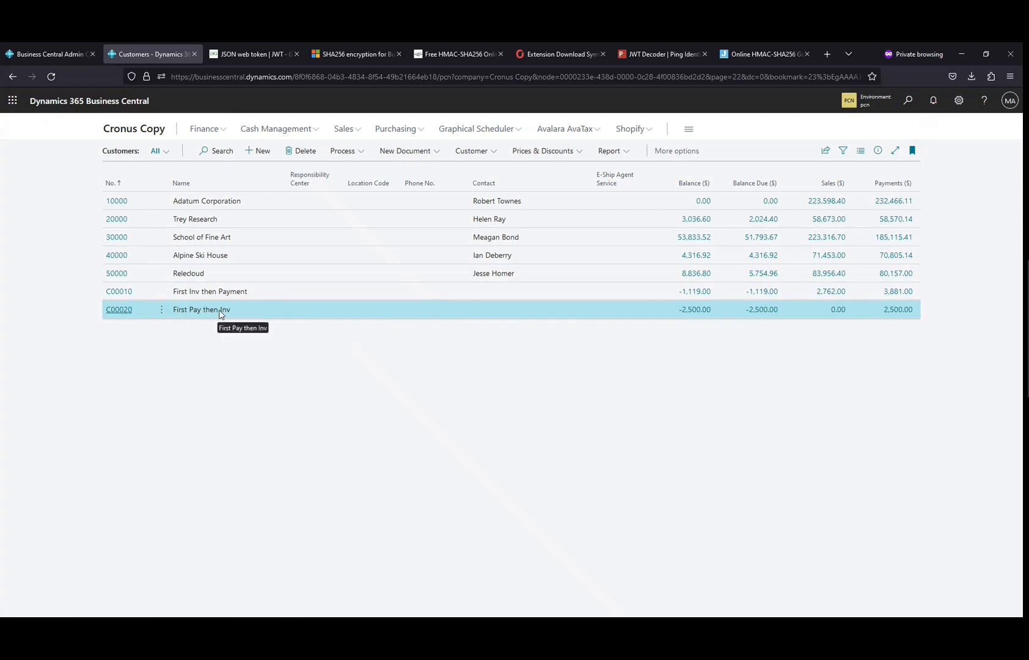
left_click(342, 129)
left_click(188, 165)
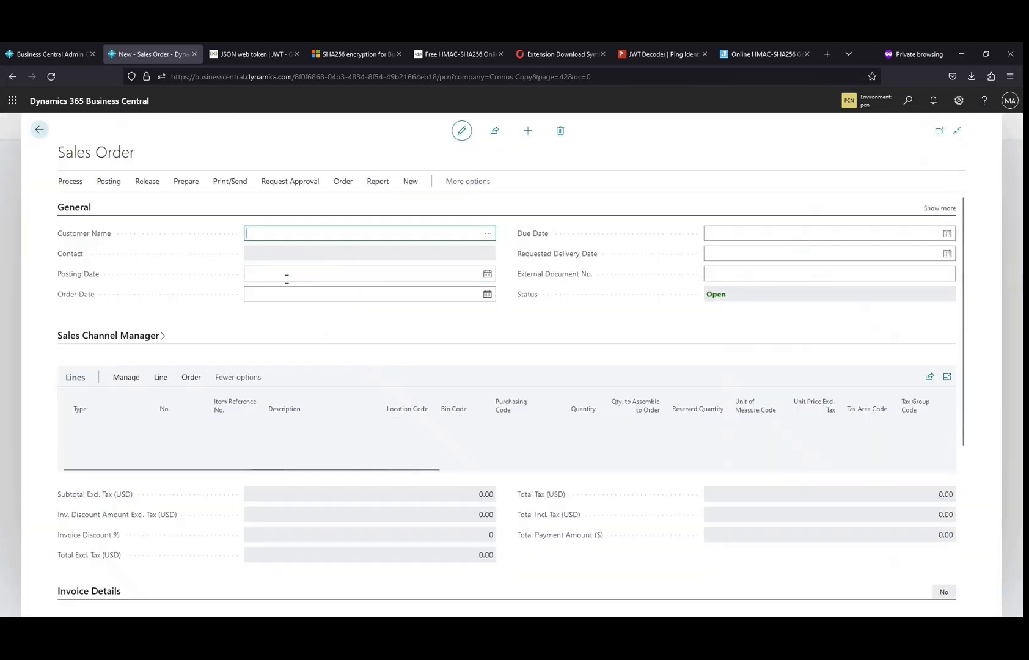
left_click(488, 233)
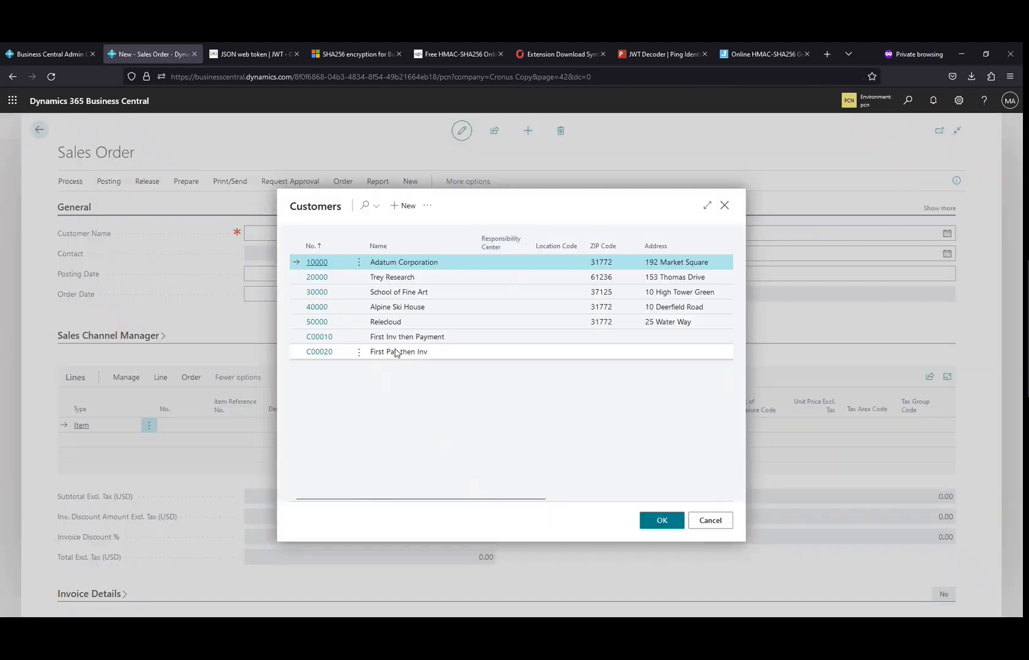
left_click(325, 354)
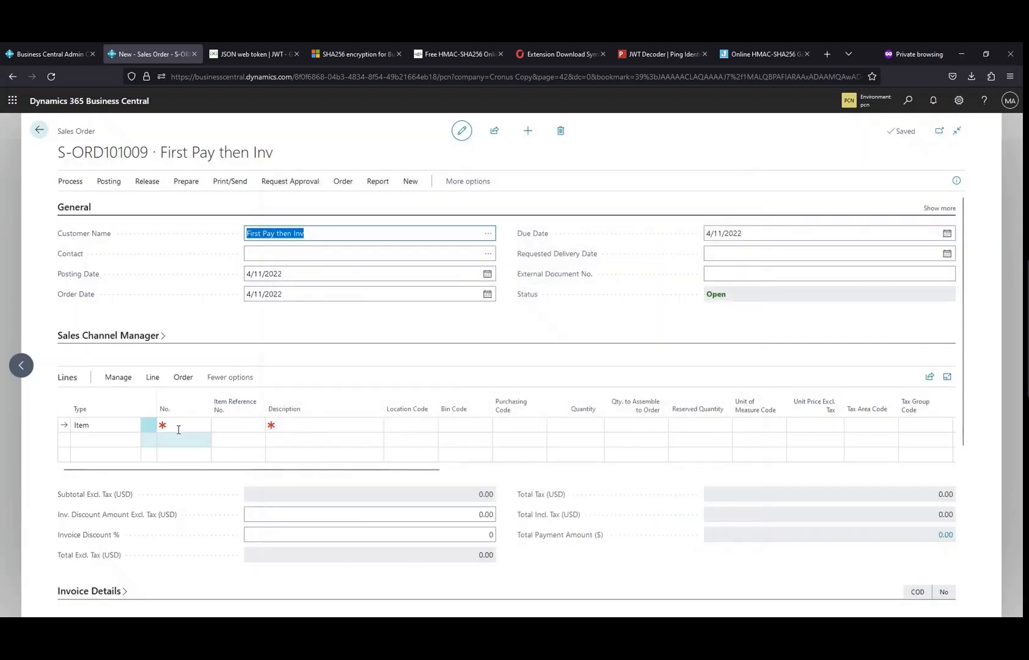
left_click(179, 427)
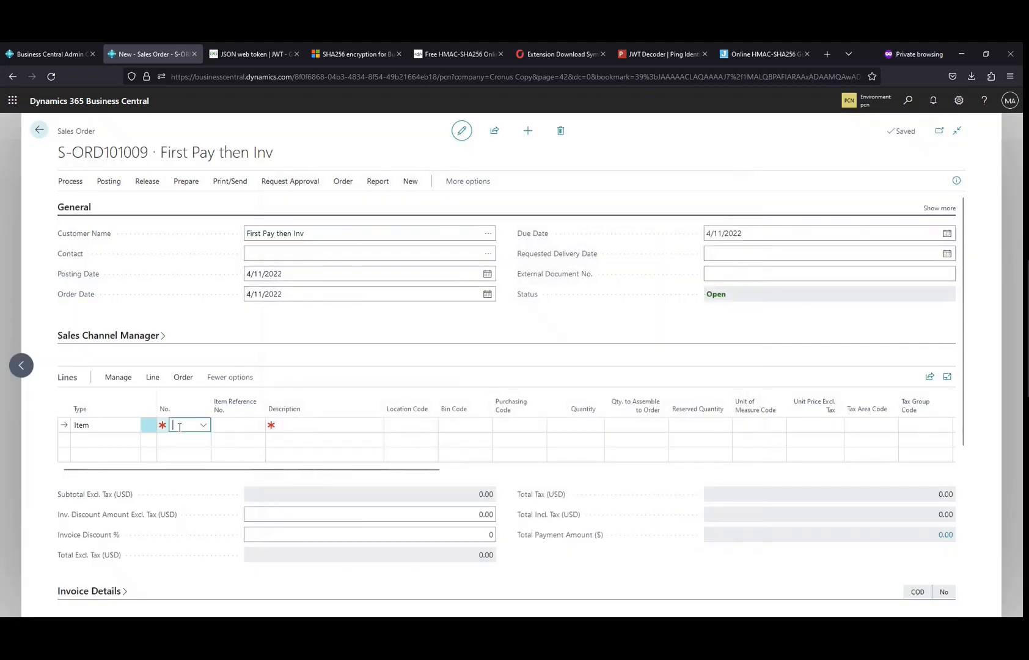
Step: Add an item line for 1896-S ATHENS Desk with a quantity of 1
type("18")
key("Tab")
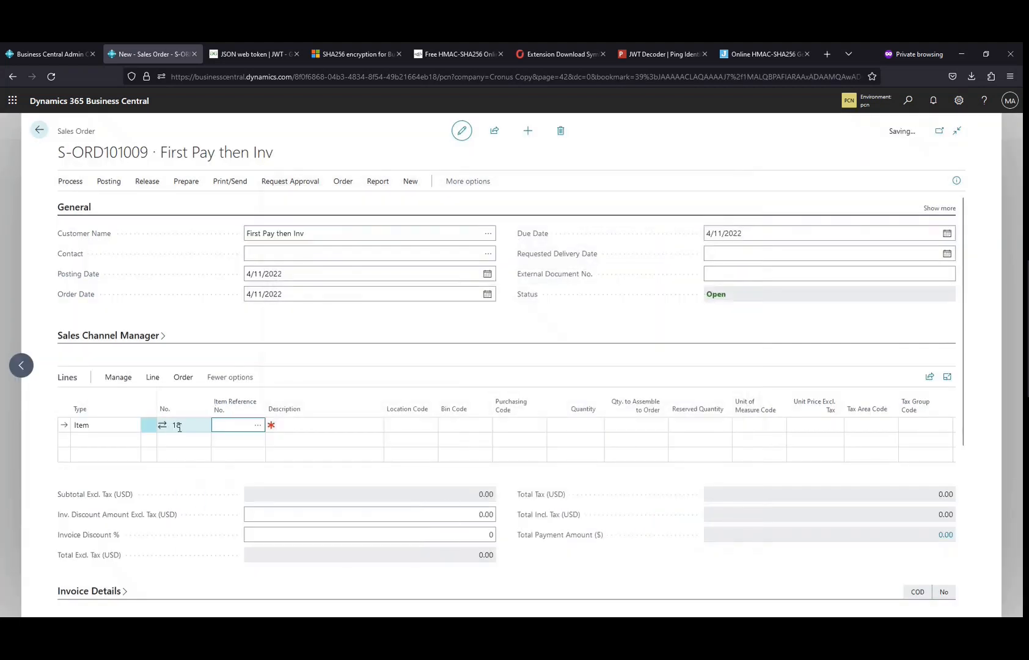
key("Tab")
key("Tab")
key("Tab")
key("Tab")
key("Tab")
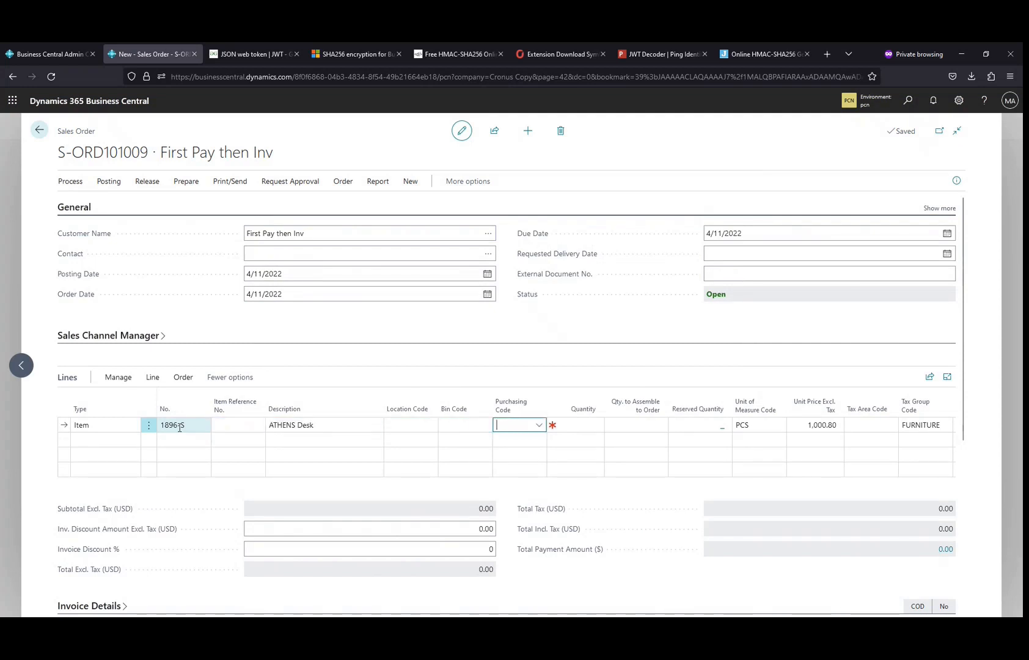
type("1")
key("Tab")
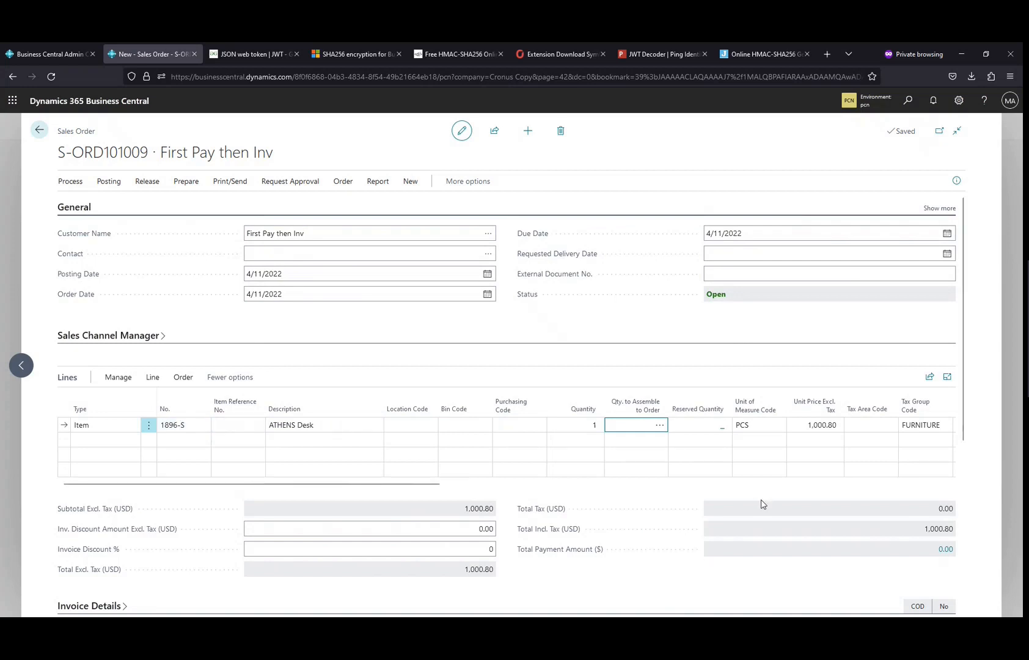
Step: Post the sales order as Ship and Invoice, closing the invoice PDF and declining the shipment follow-up
left_click(107, 182)
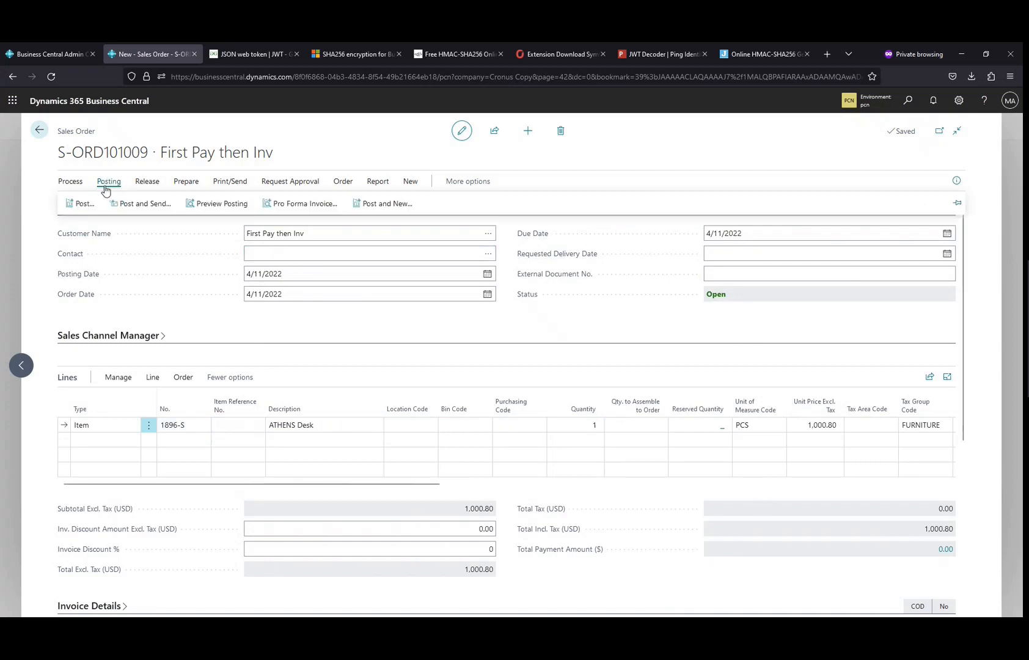
left_click(81, 203)
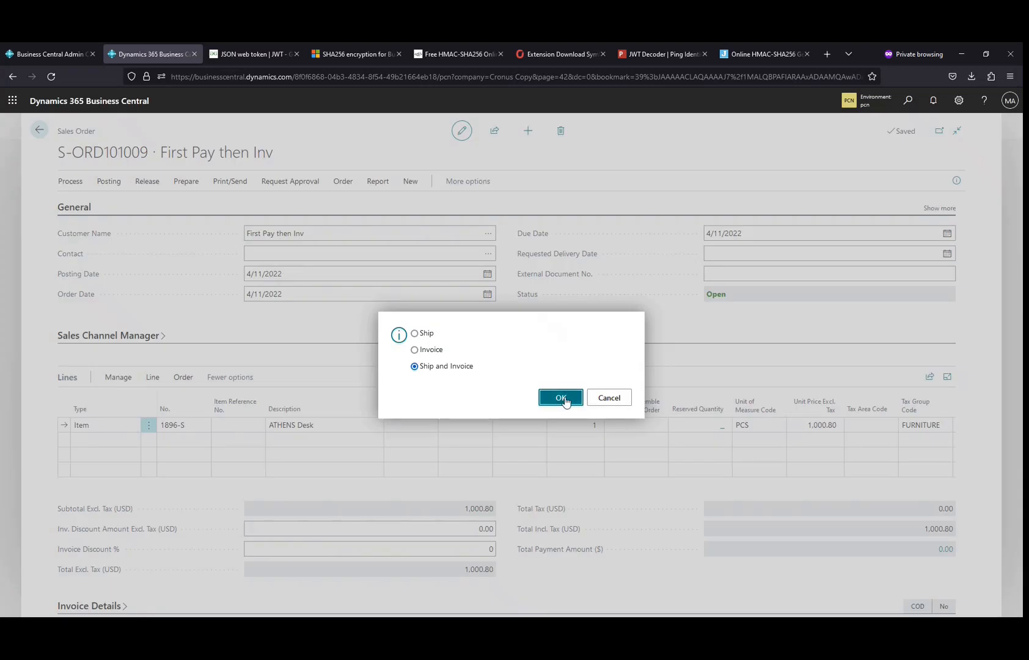
left_click(560, 398)
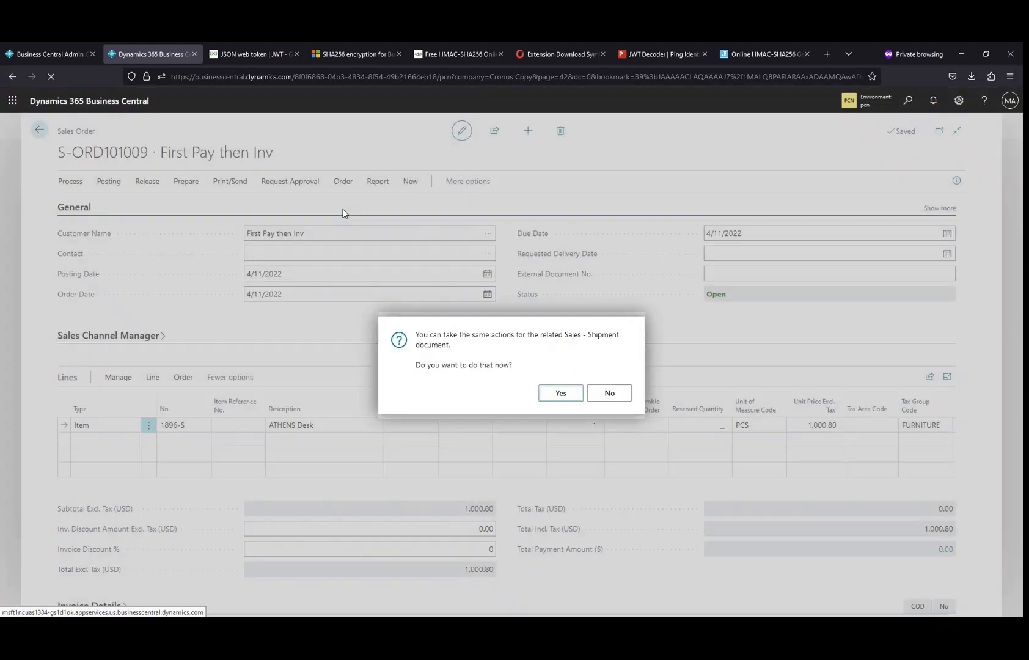
left_click(613, 390)
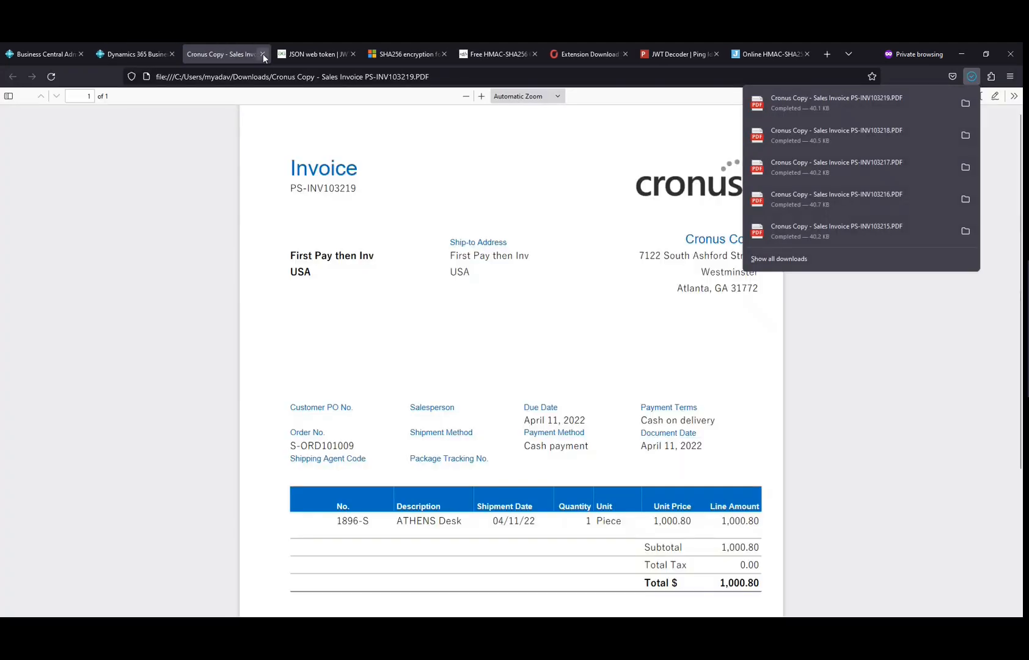
left_click(263, 55)
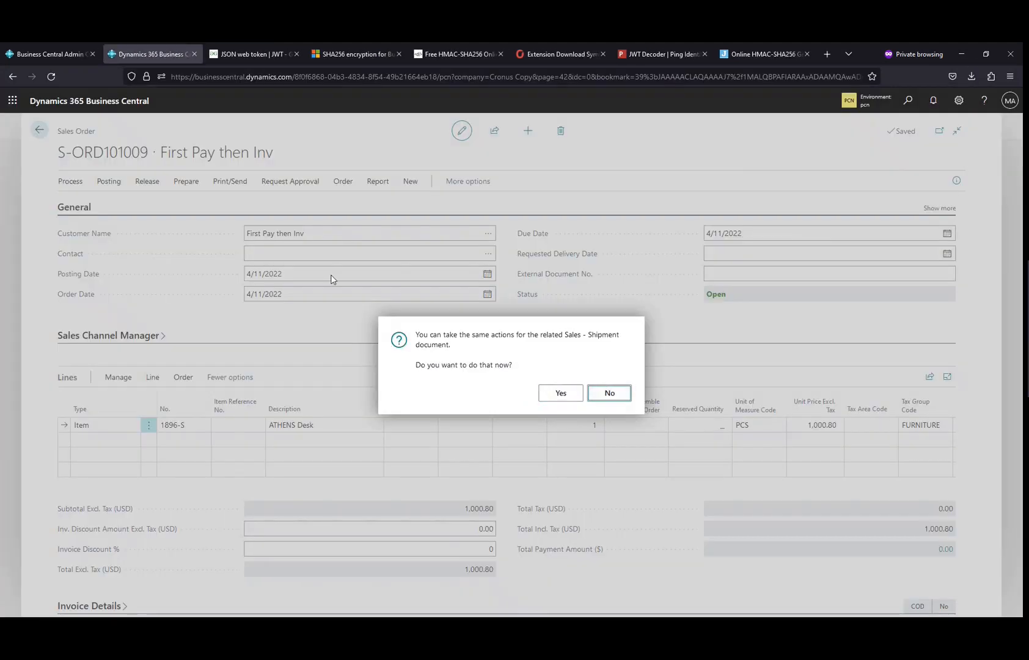
left_click(600, 392)
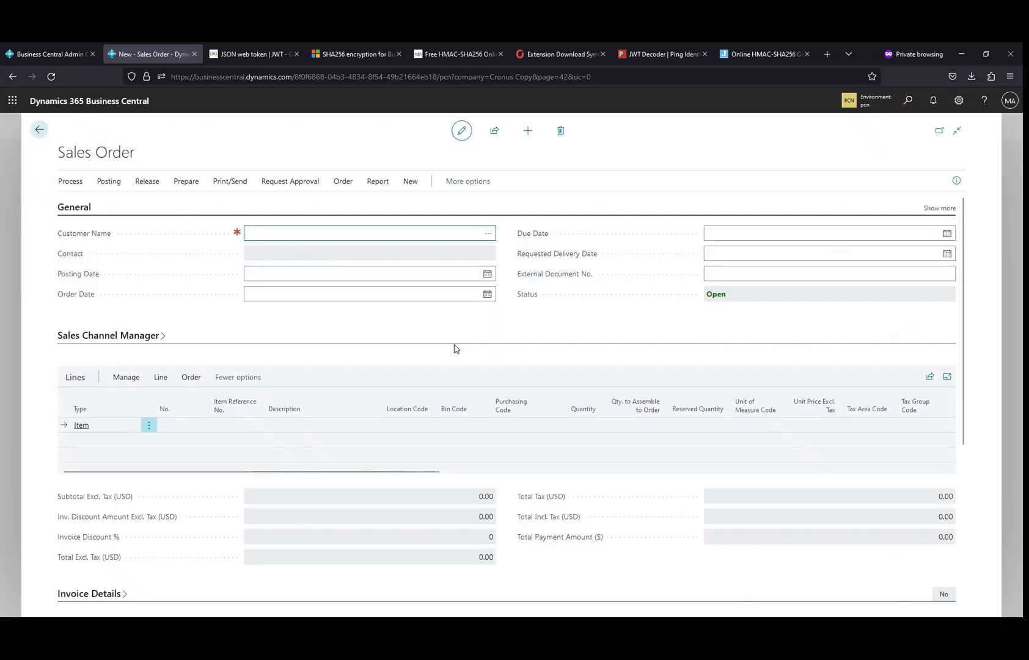
Step: Create another new sales order for customer C00020, First Pay then Inv
left_click(487, 234)
left_click(322, 351)
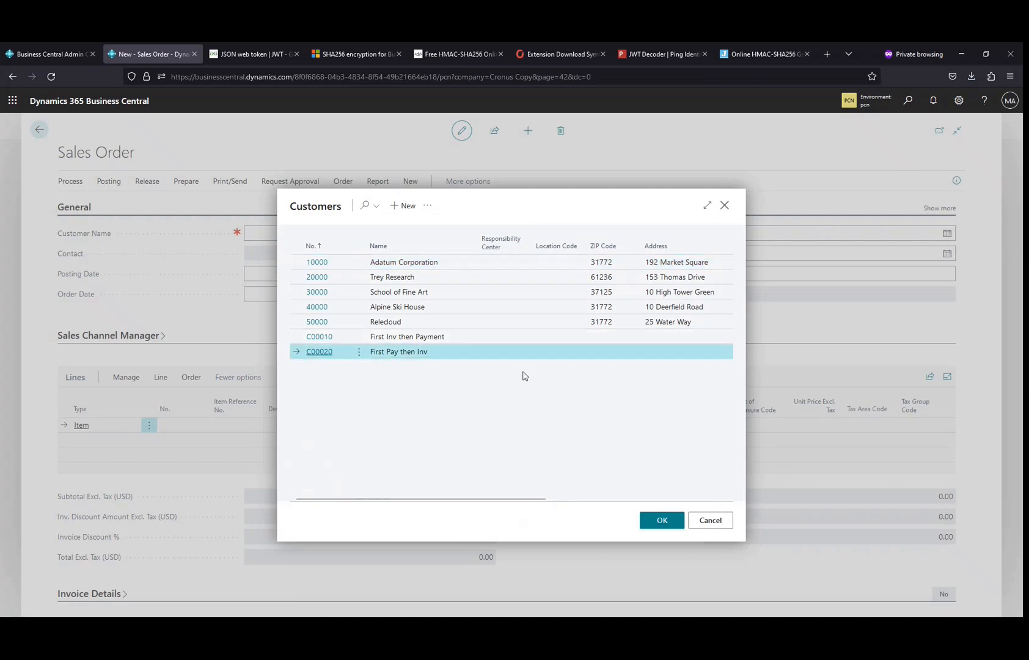
key("Return")
left_click(190, 424)
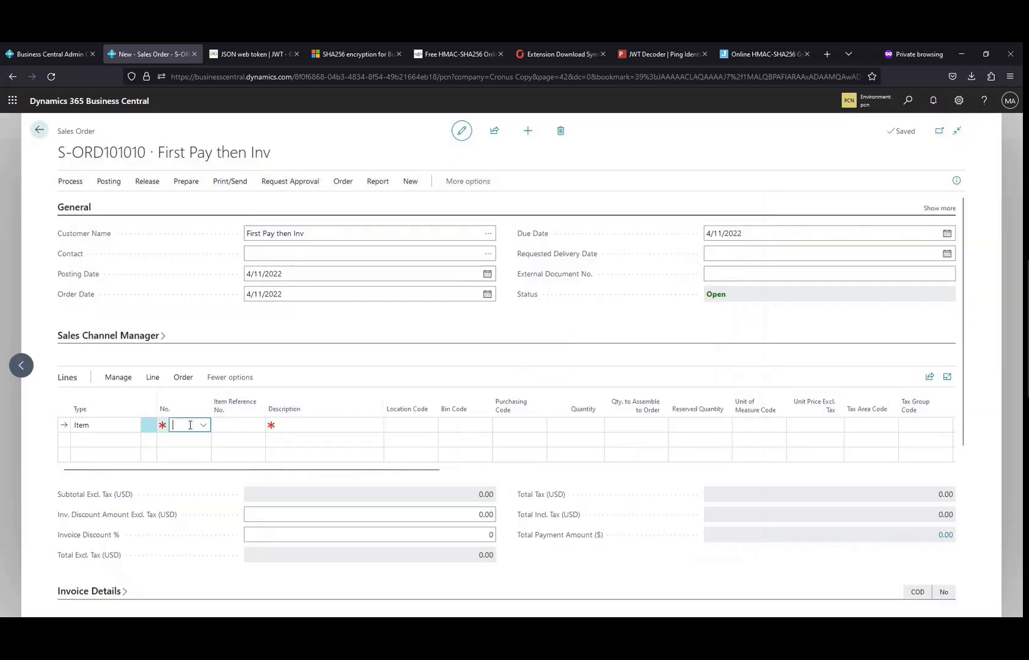
Step: Add an item line for 2000-S SYDNEY Swivel Chair, green with a quantity of 2
type("200")
key("Tab")
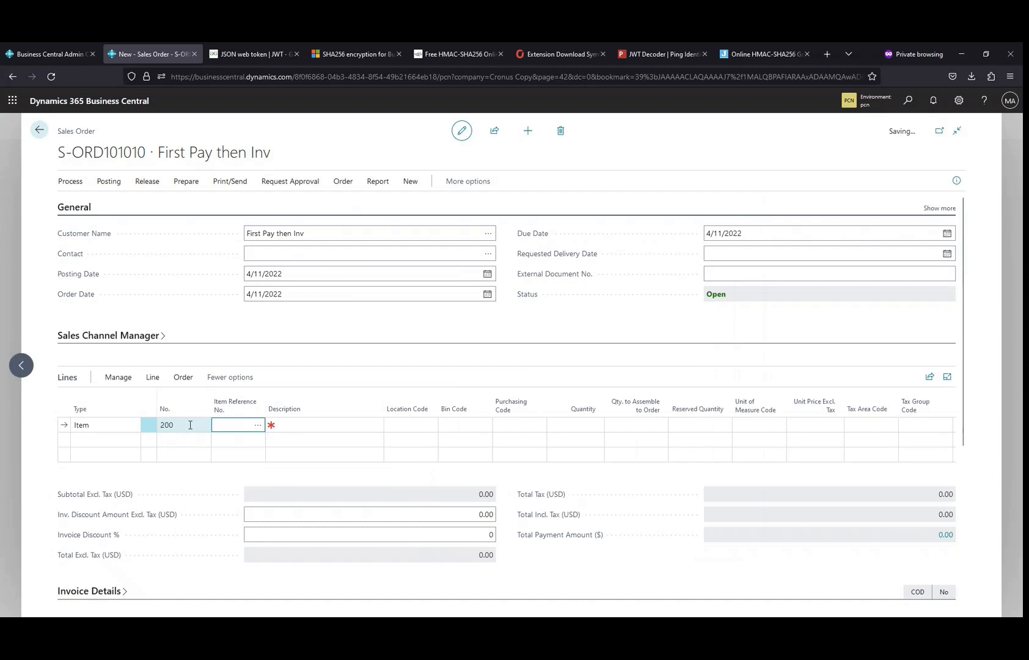
key("Tab")
key("Tab")
key("Tab")
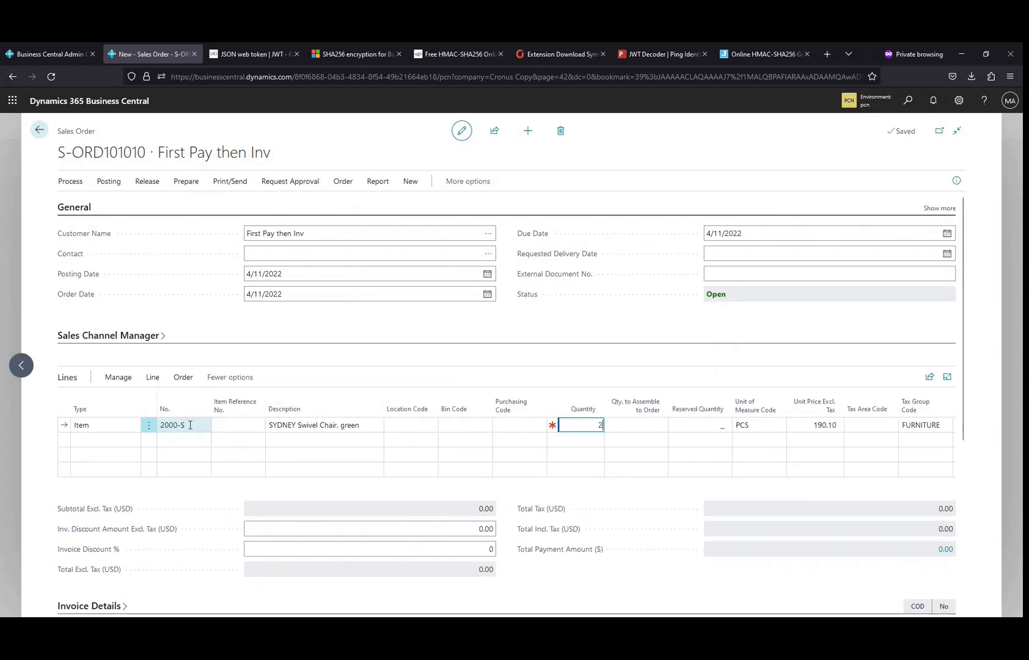
key("Tab")
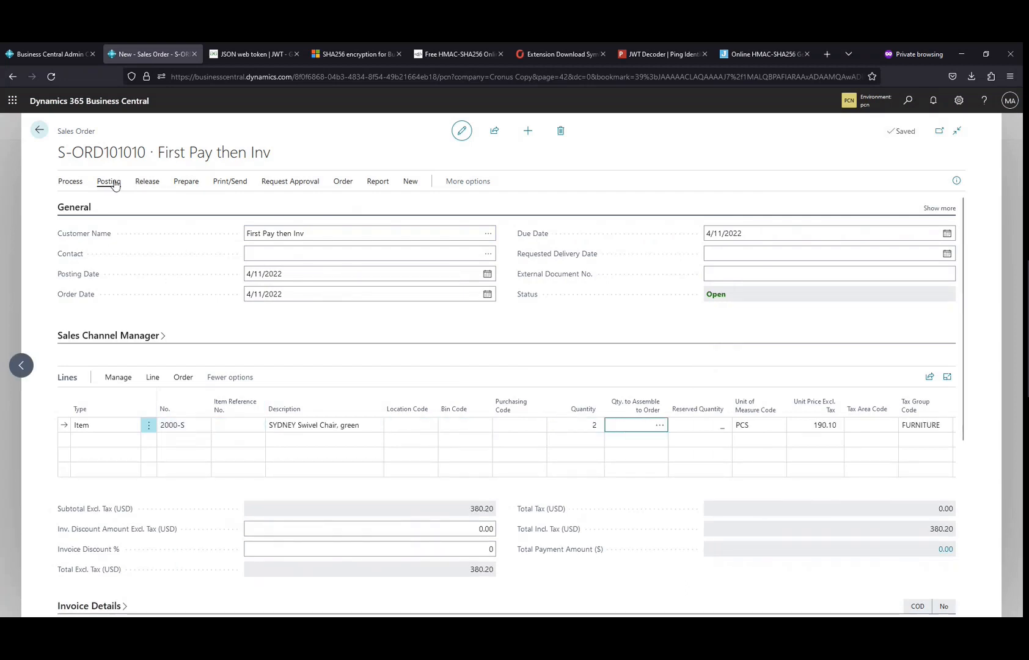
Step: Post the second order as Ship and Invoice, close the invoice PDF, and decline opening the posted invoice
left_click(110, 182)
left_click(83, 202)
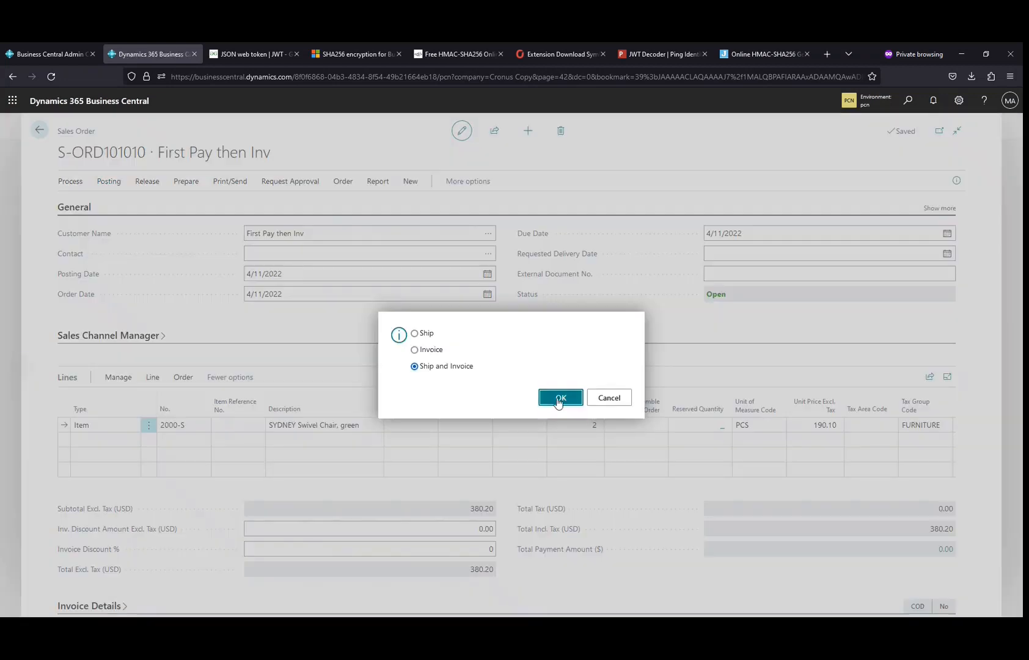
left_click(558, 402)
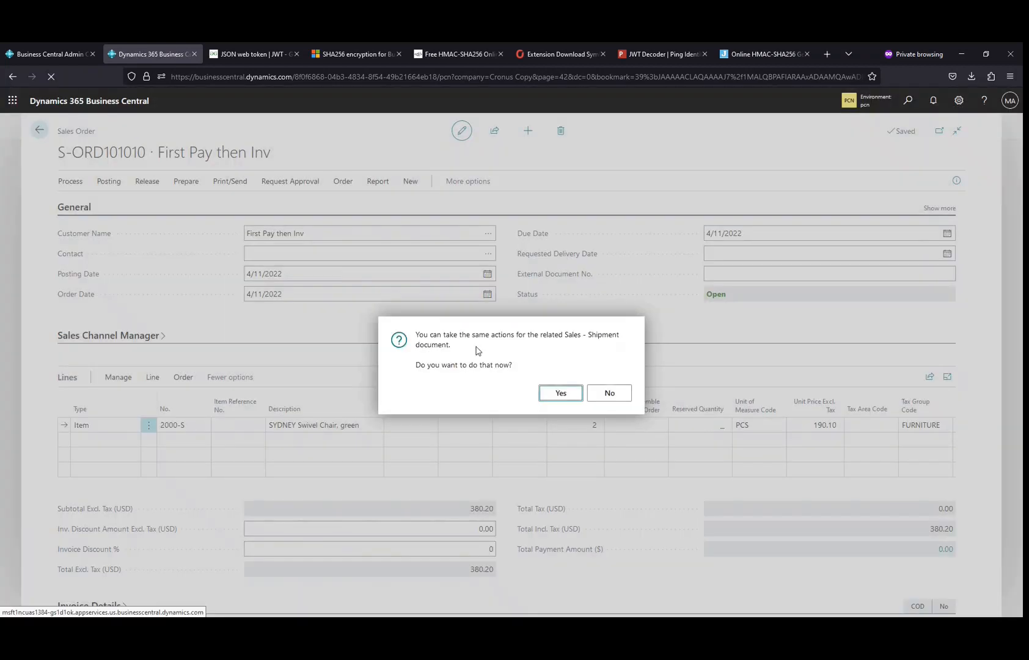
left_click(607, 391)
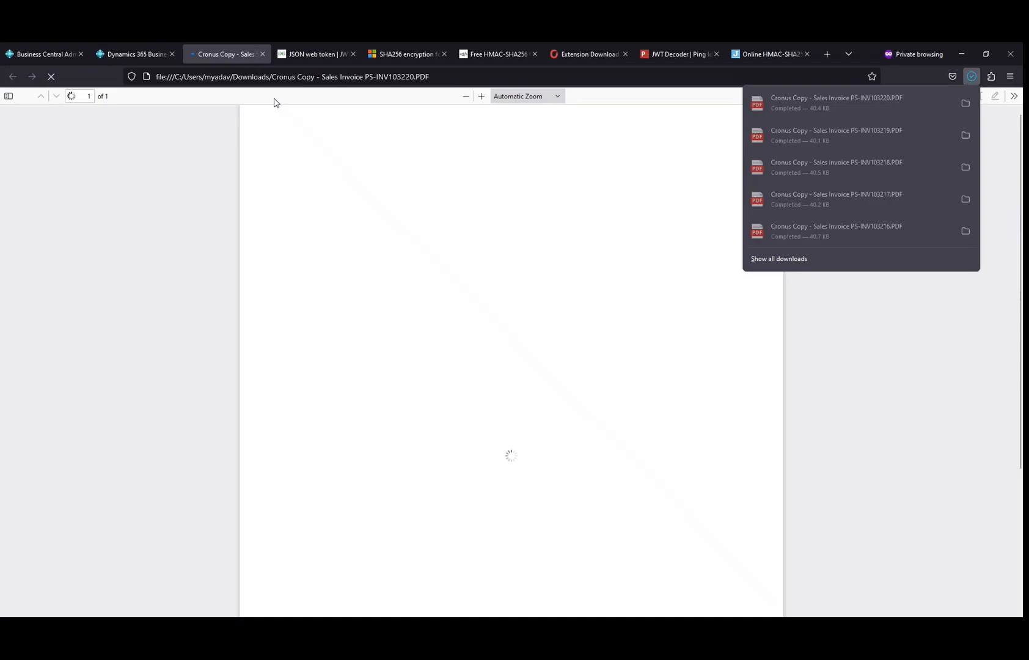
left_click(263, 54)
left_click(607, 393)
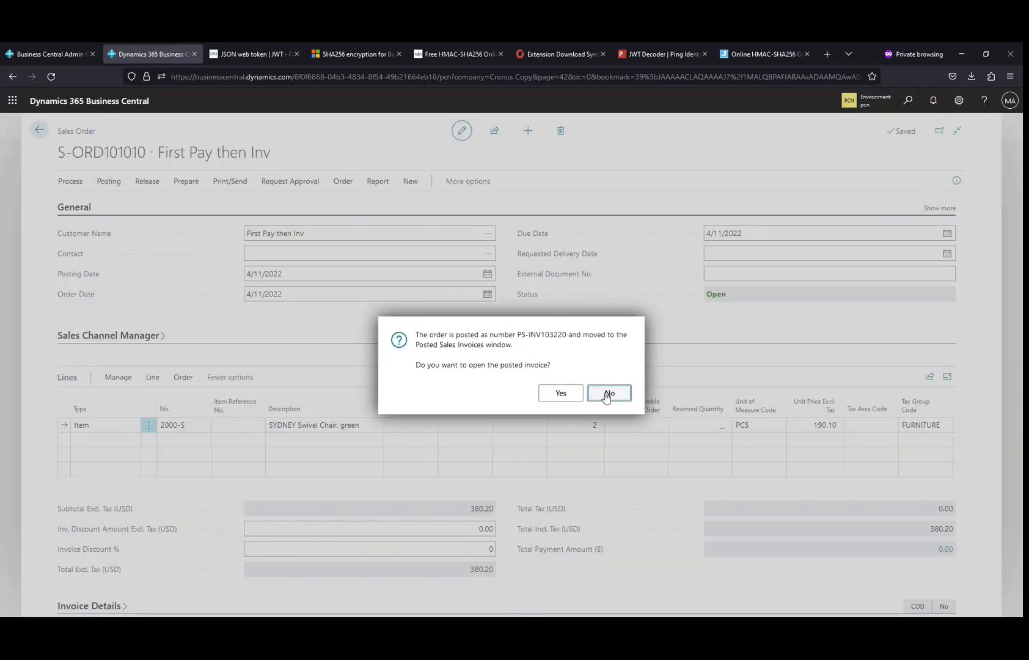
left_click(607, 394)
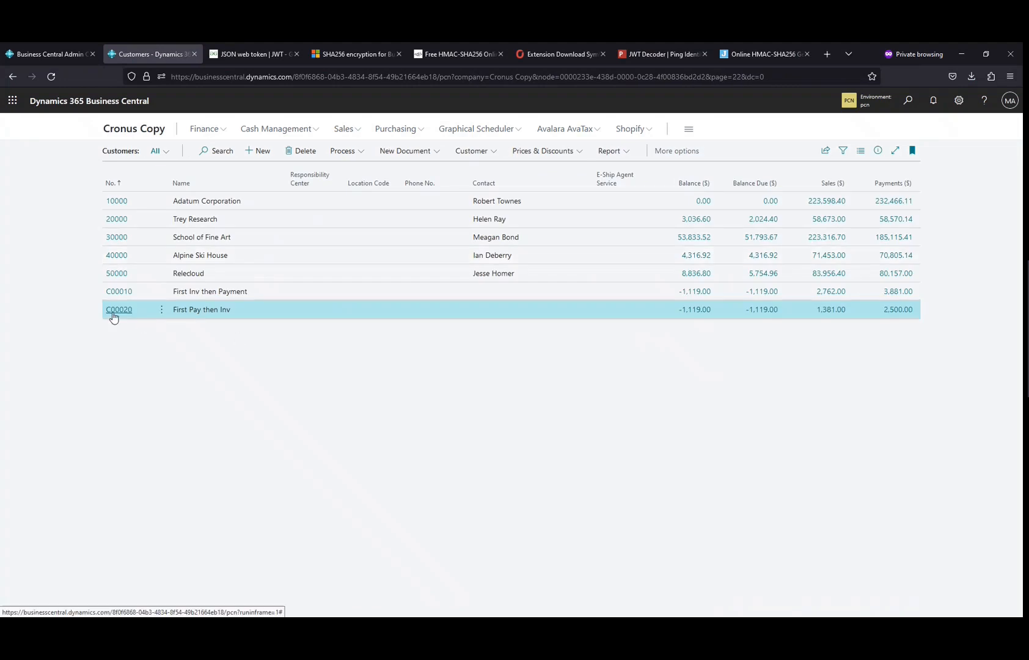
Step: Open customer C00020's balance ledger entries, view the payment's applied entries, and return to the customer list
left_click(115, 309)
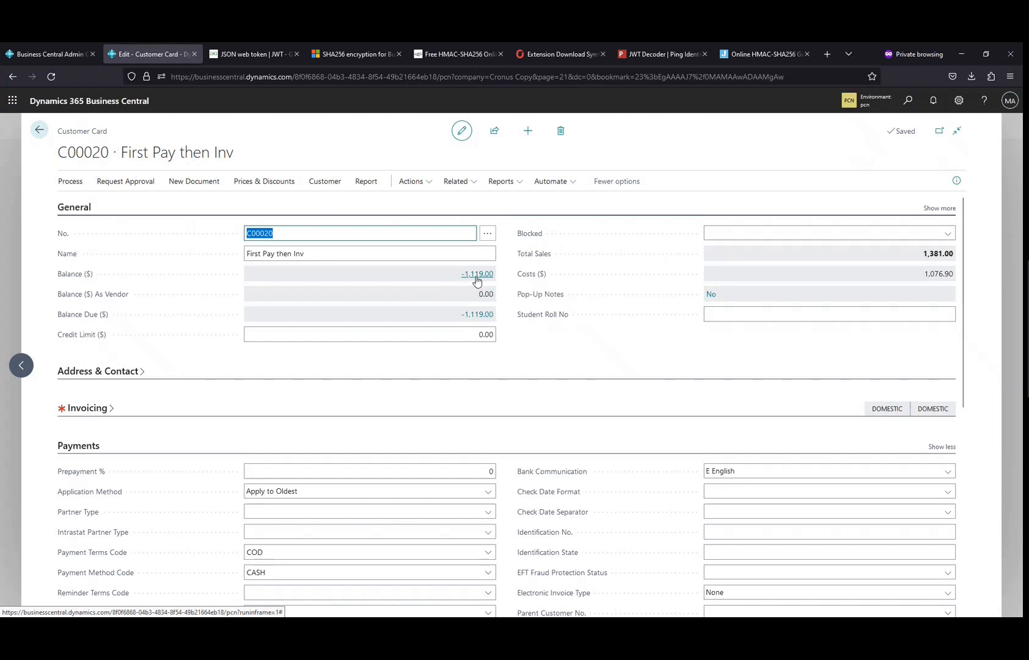
left_click(477, 281)
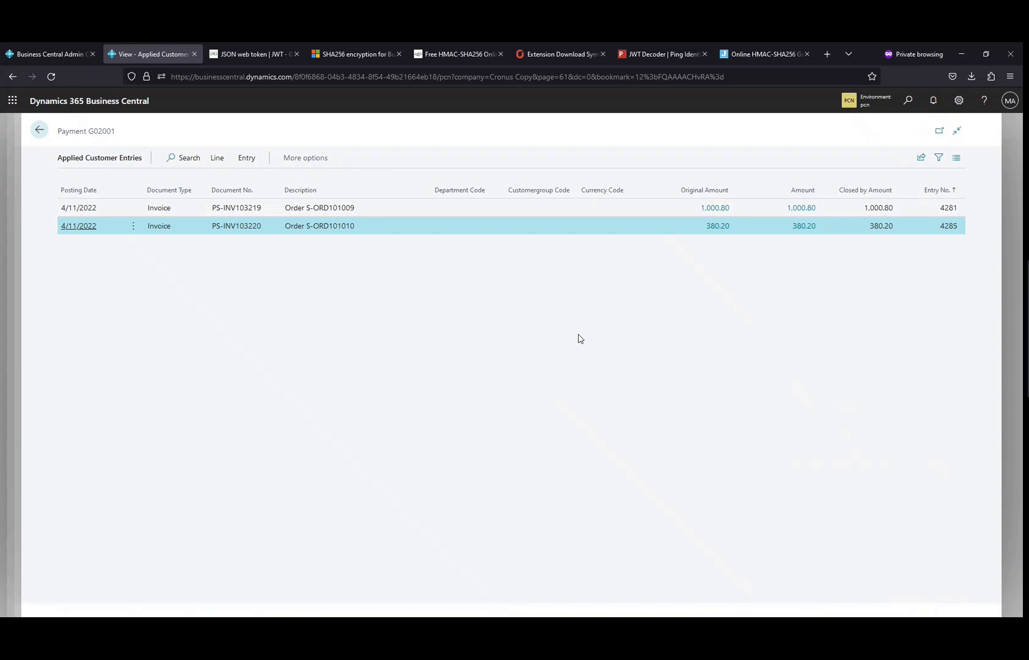
key("Escape")
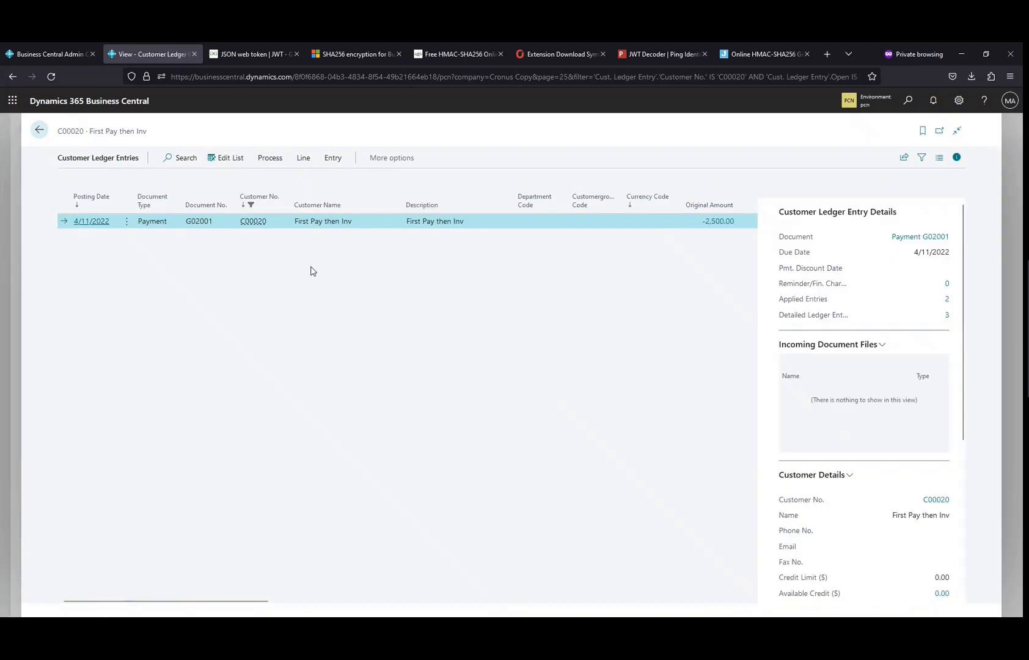
key("Escape")
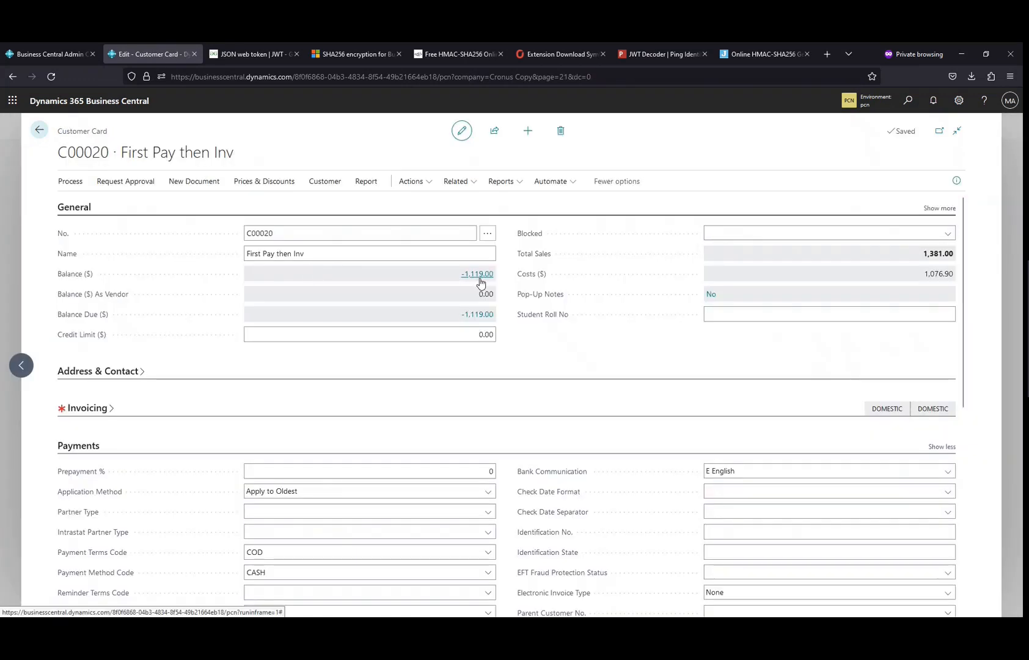
key("Escape")
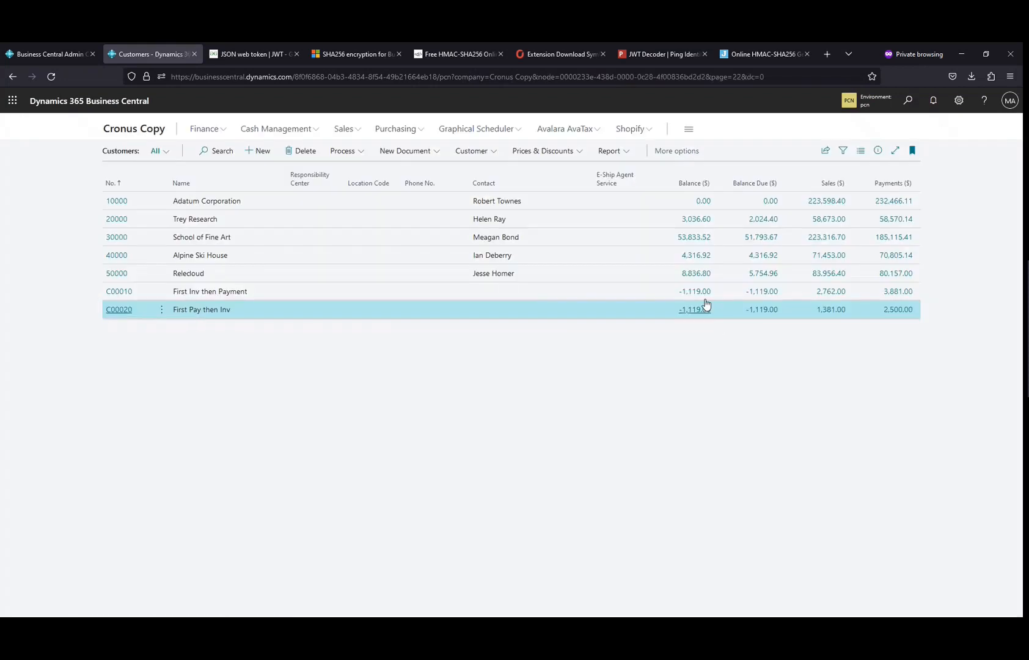